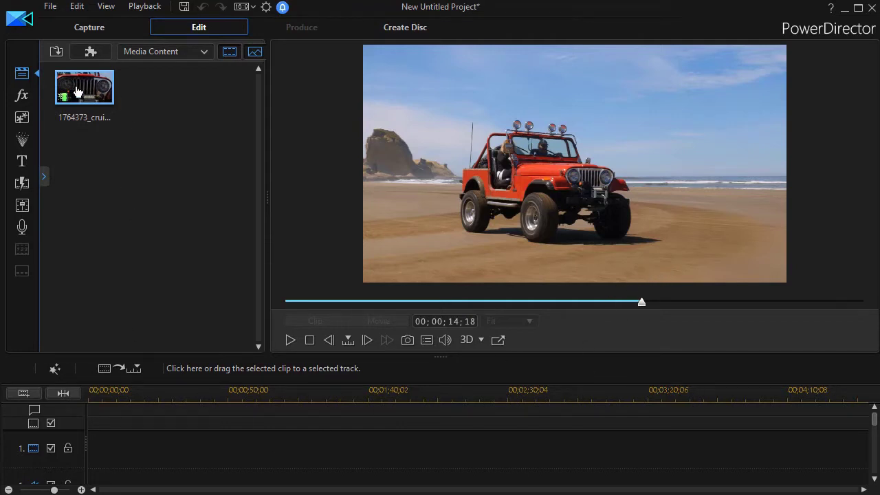
# - Put the cruisingOnTheBeach jeep clip on video track 1 at 00;00;00;00 and fit the timeline to it
pyautogui.moveTo(81, 93)
pyautogui.mouseDown()
pyautogui.moveTo(103, 454)
pyautogui.moveTo(69, 466)
pyautogui.moveTo(79, 468)
pyautogui.mouseUp()
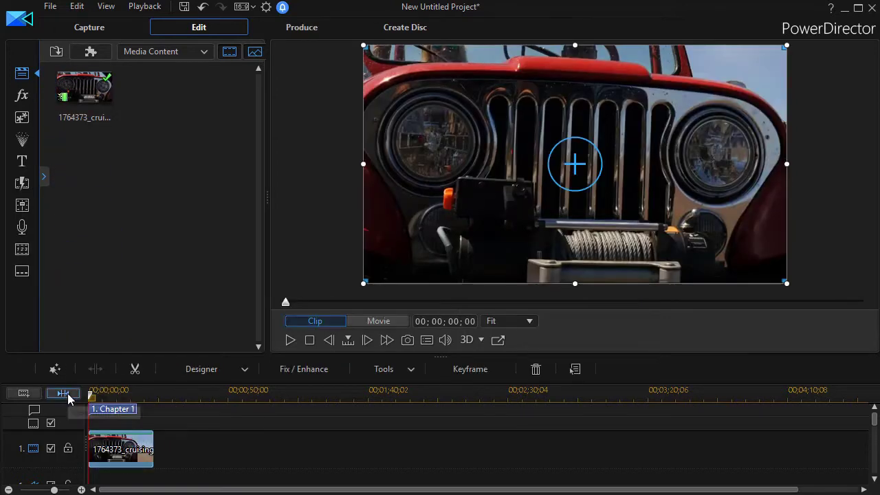
pyautogui.click(68, 397)
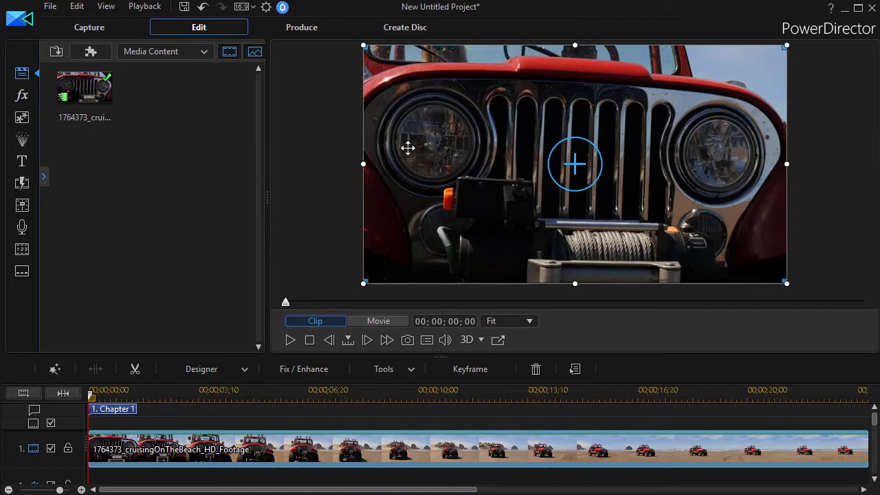
pyautogui.rightClick(690, 334)
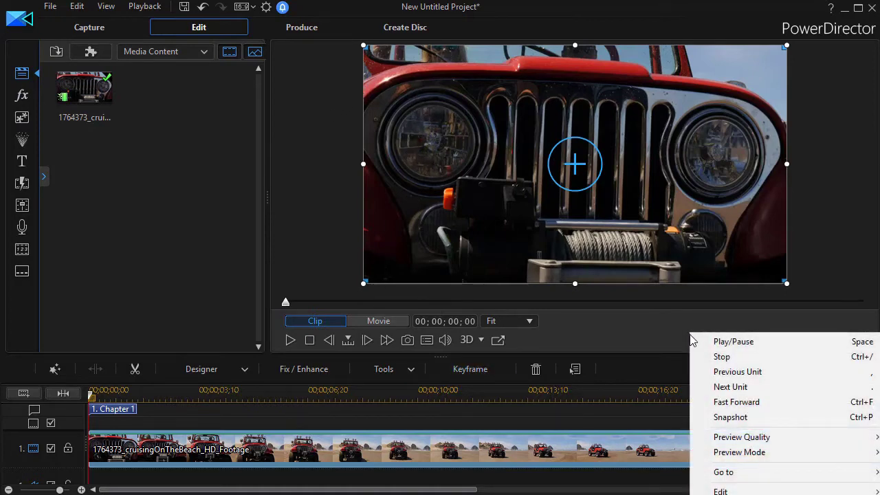
pyautogui.scroll(-1, 488, 443)
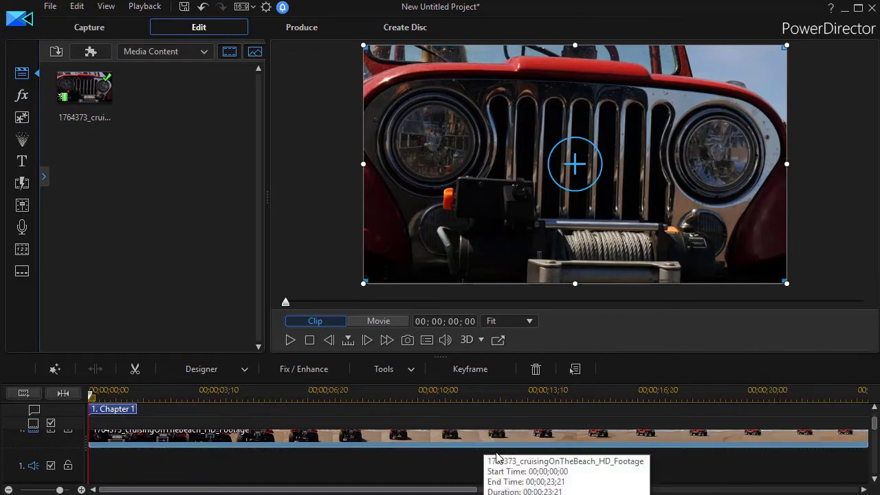
pyautogui.scroll(1, 874, 429)
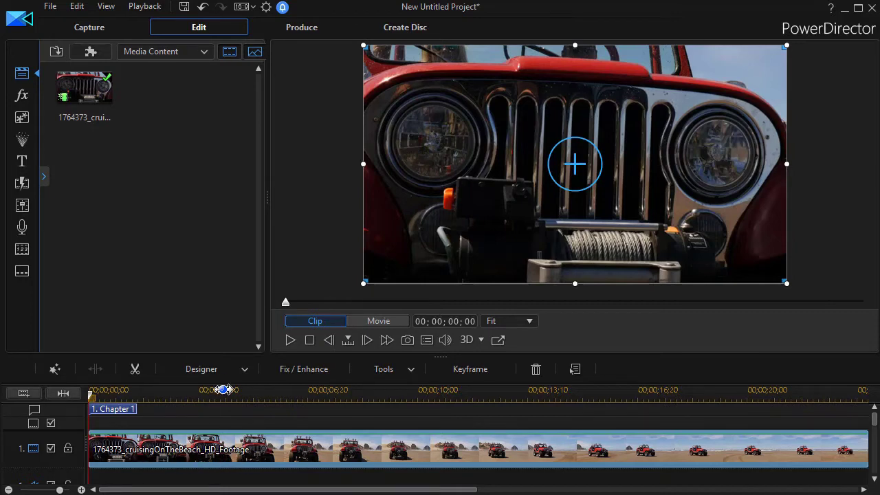
pyautogui.click(245, 371)
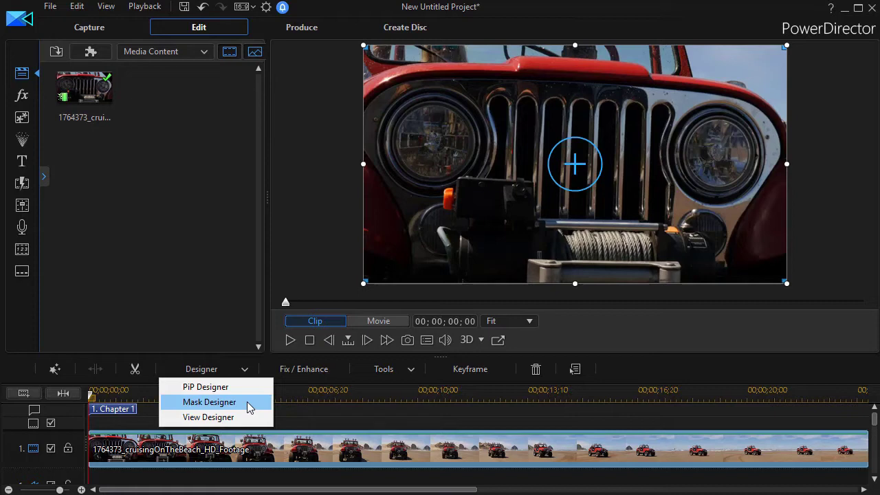
# - Open Mask Designer on the jeep clip and overlay a 3x3 grid on the preview
pyautogui.click(248, 403)
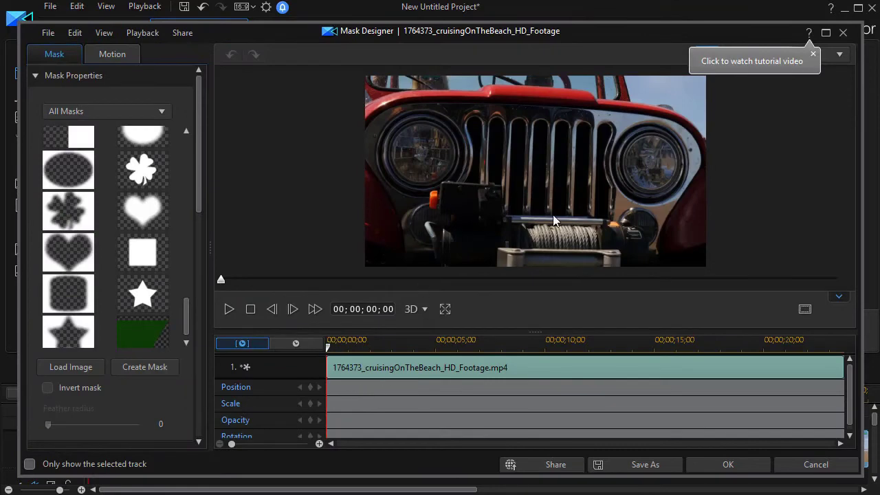
pyautogui.click(805, 311)
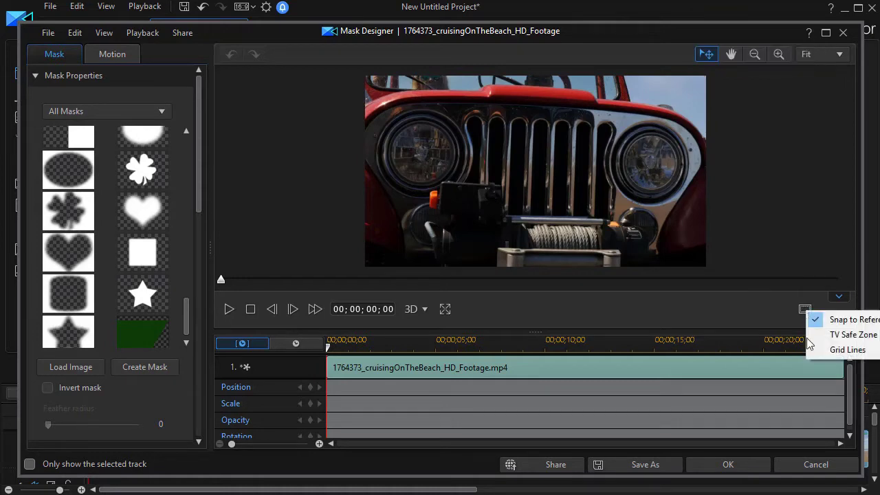
pyautogui.moveTo(819, 352)
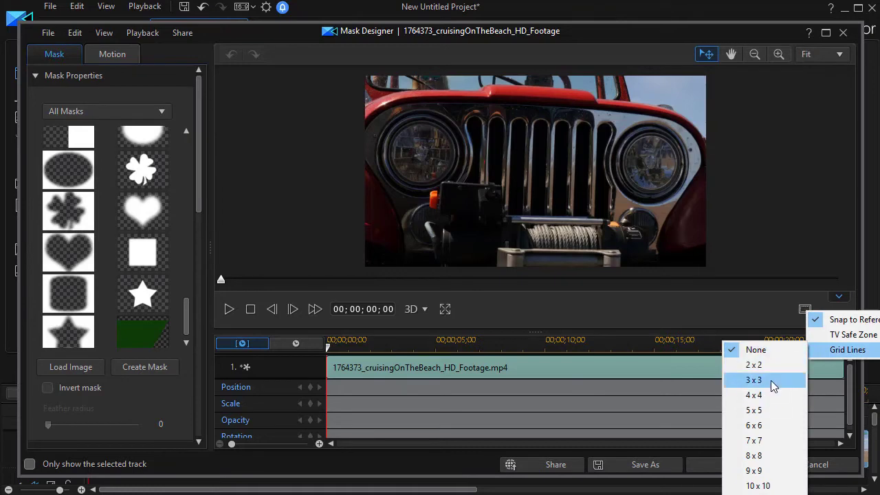
pyautogui.click(771, 380)
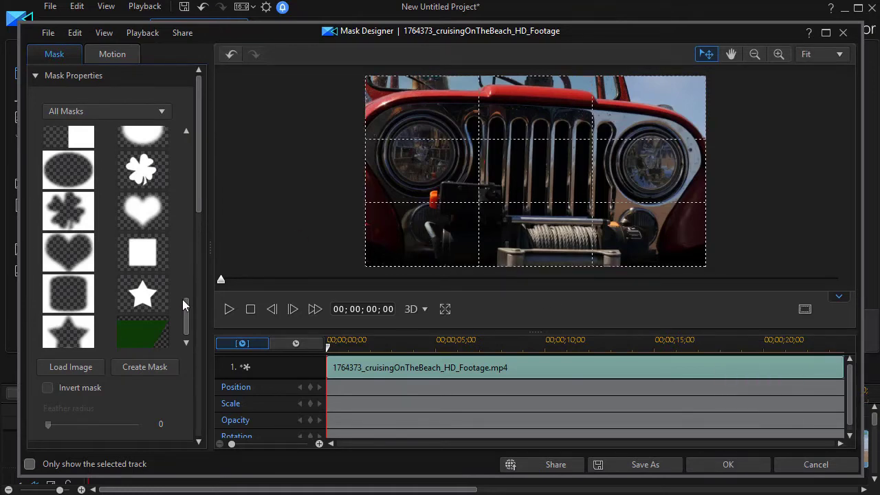
# - Apply a rectangle mask sized width 0.333, height 0.667 over the left column's top two cells
pyautogui.moveTo(184, 306); pyautogui.dragTo(159, 108)
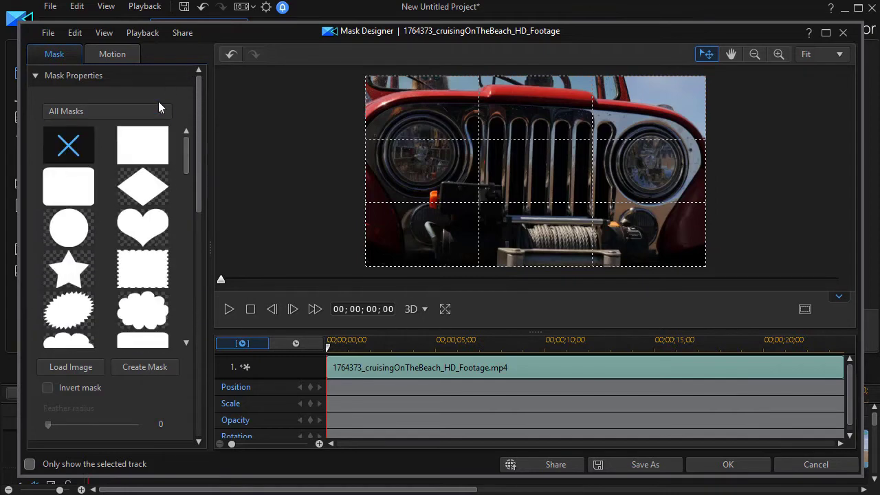
pyautogui.click(143, 150)
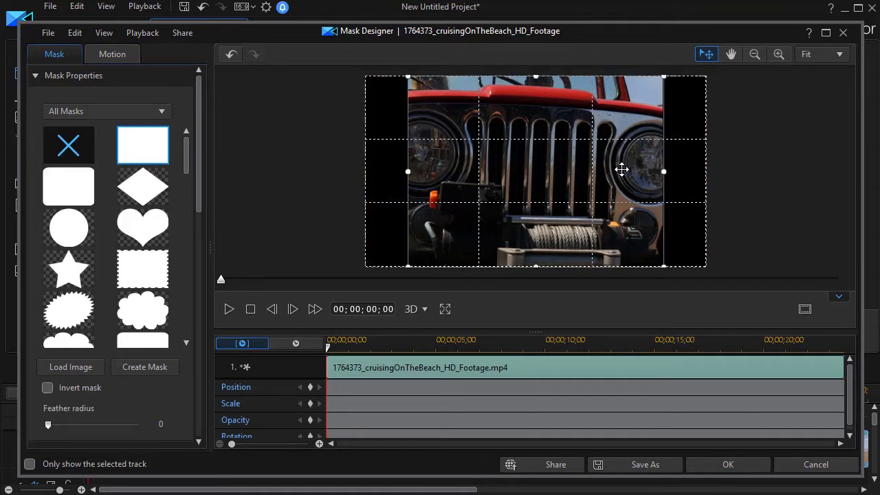
pyautogui.moveTo(550, 176); pyautogui.dragTo(512, 181)
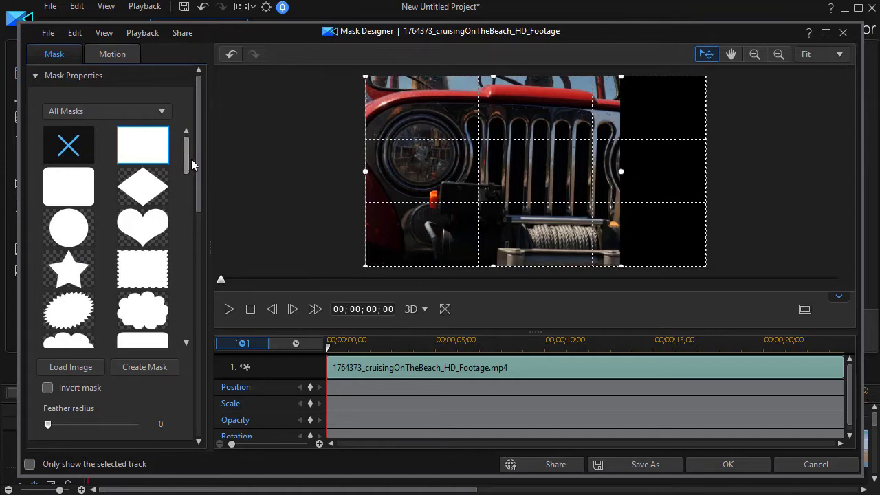
pyautogui.moveTo(200, 168); pyautogui.dragTo(191, 303)
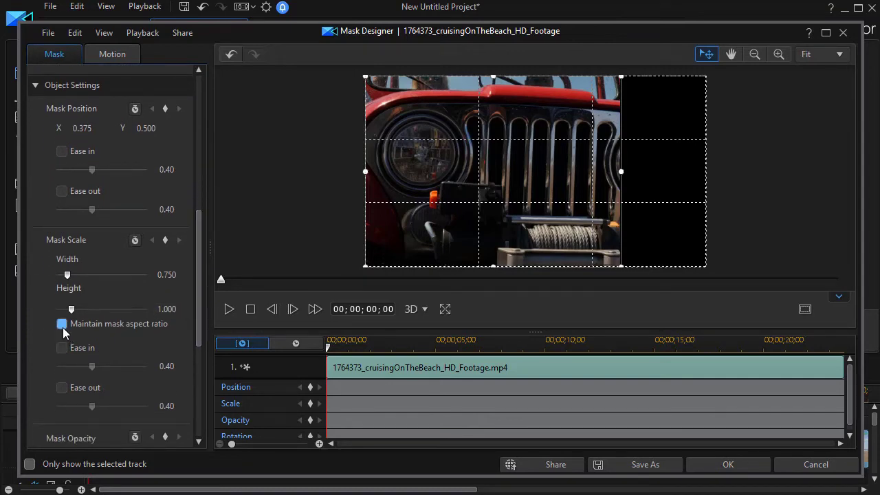
pyautogui.moveTo(623, 173); pyautogui.dragTo(479, 188)
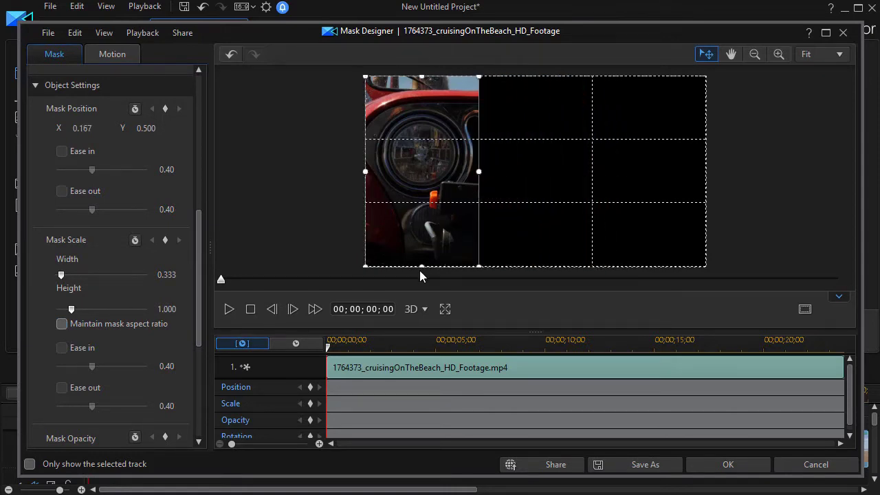
pyautogui.moveTo(422, 268); pyautogui.dragTo(423, 204)
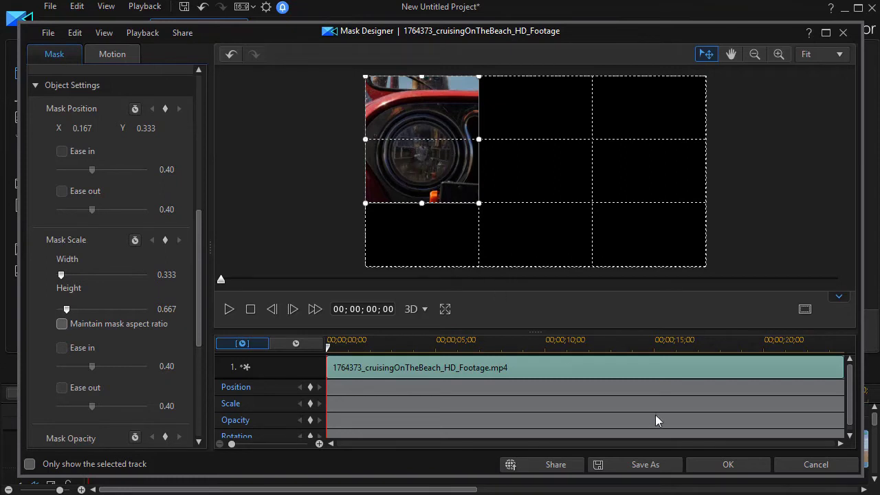
# - Apply the mask and rename the video track to 'upper left'
pyautogui.click(731, 470)
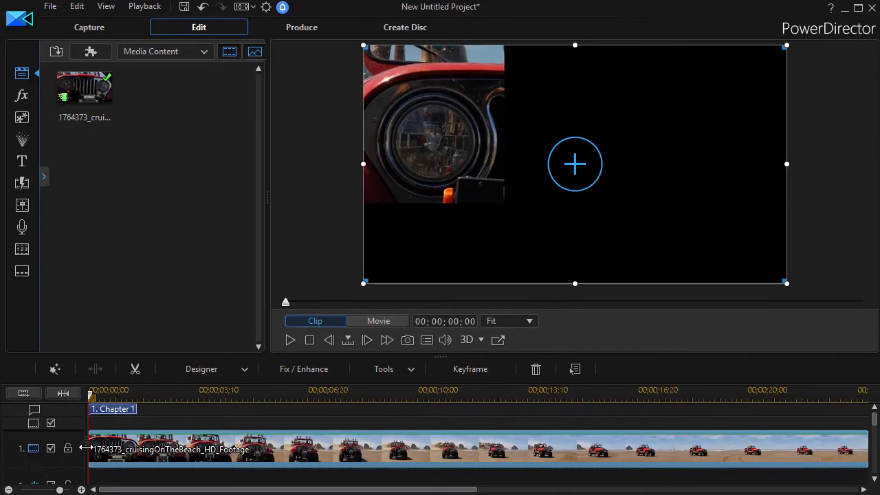
pyautogui.moveTo(92, 450); pyautogui.dragTo(188, 463)
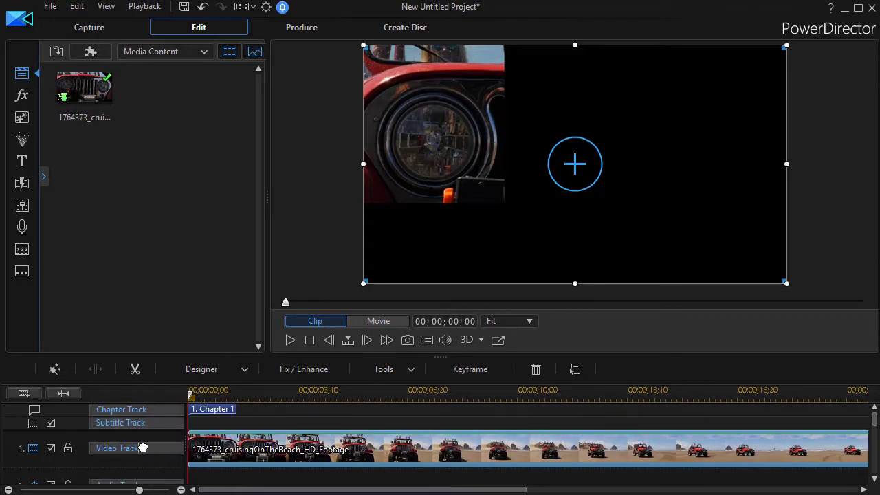
pyautogui.doubleClick(142, 448)
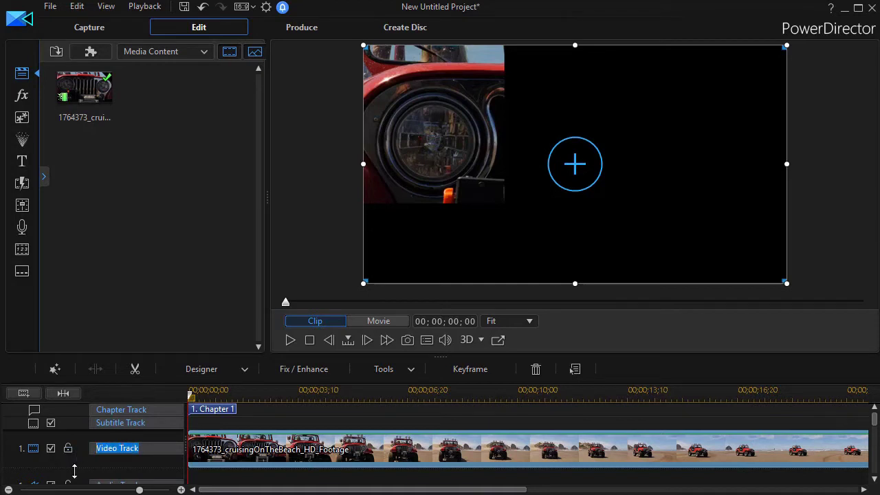
pyautogui.write('upper')
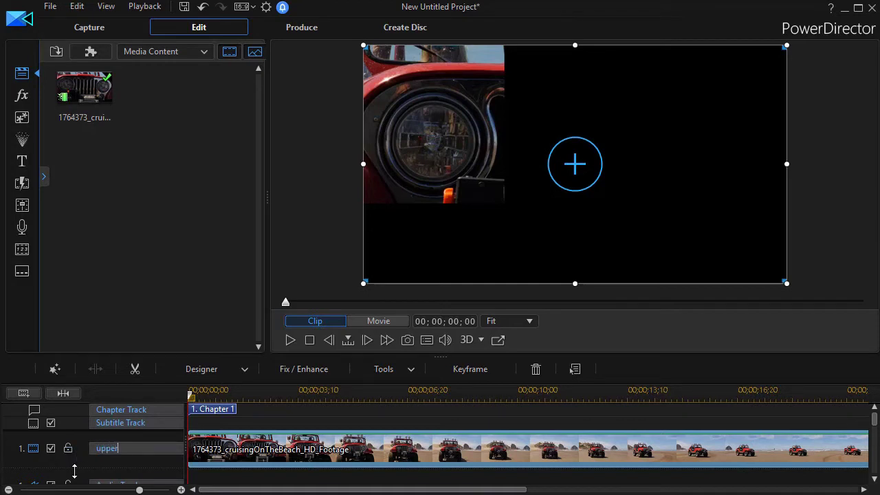
pyautogui.write(' left')
pyautogui.press('Return')
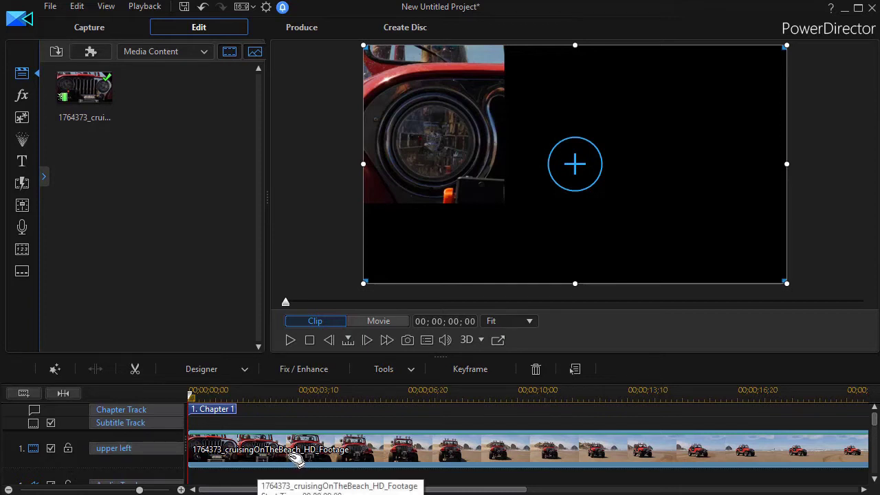
# - Open PiP Designer on the masked jeep clip
pyautogui.scroll(-1, 303, 458)
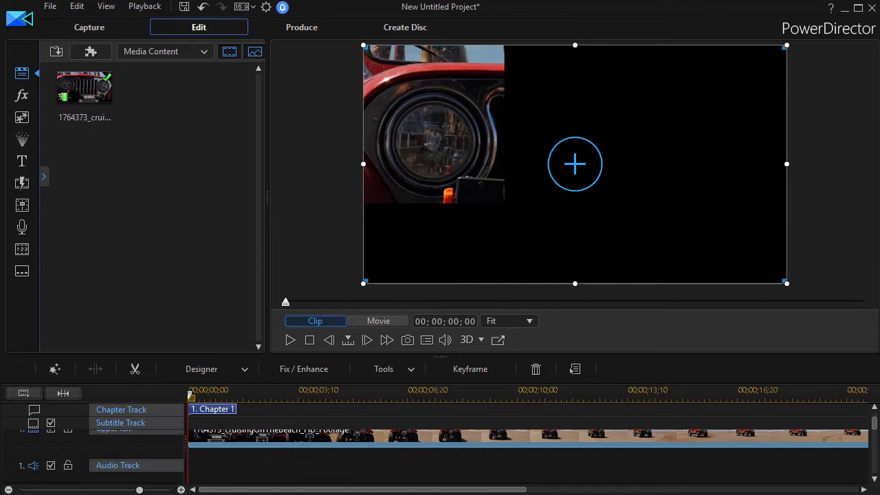
pyautogui.scroll(1, 874, 421)
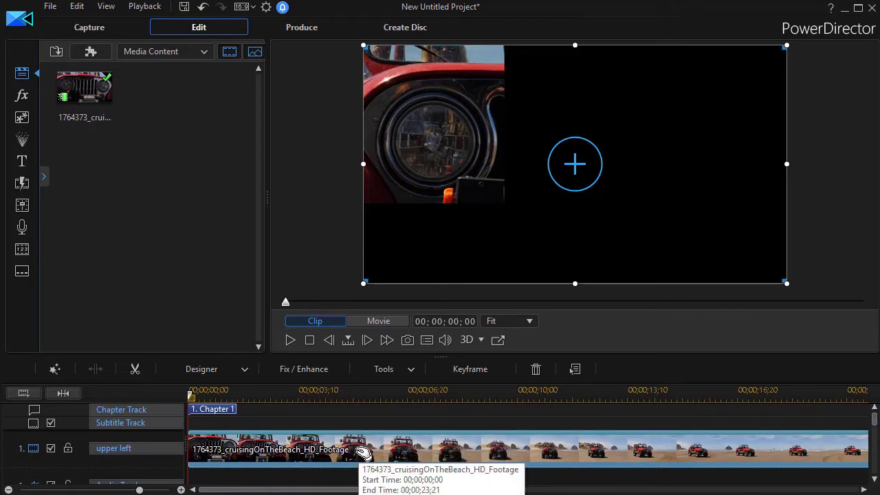
pyautogui.scroll(-1, 361, 454)
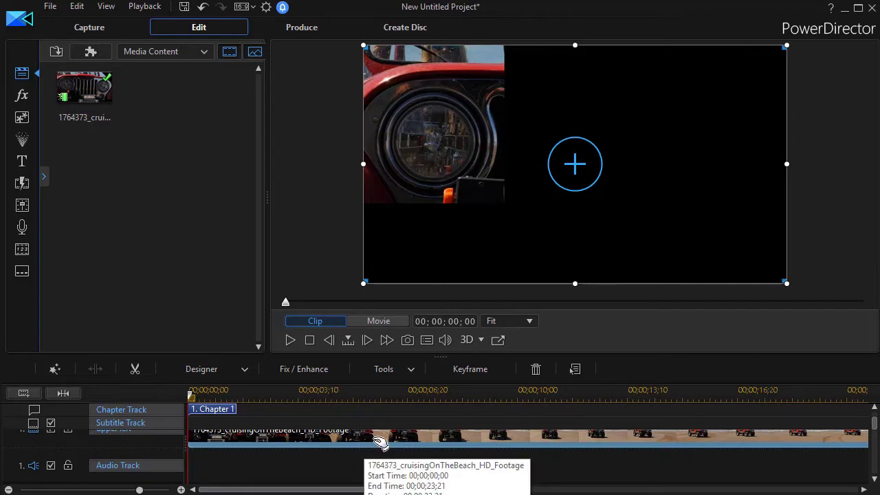
pyautogui.doubleClick(380, 441)
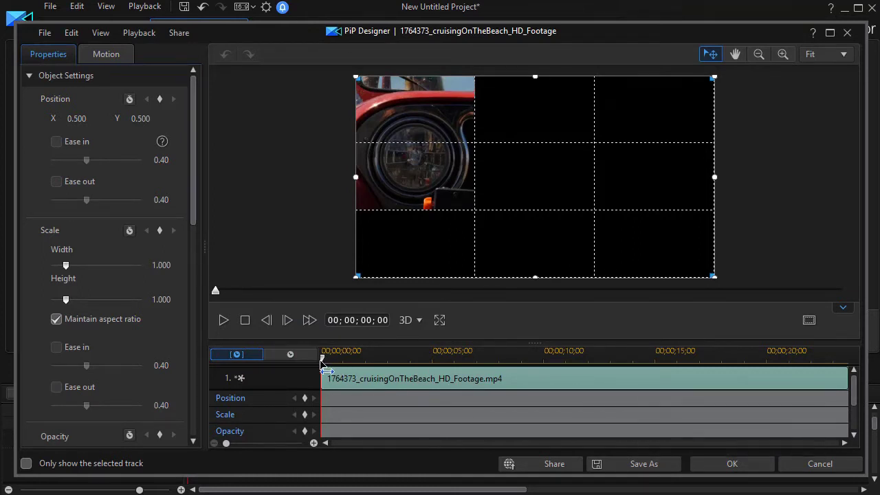
# - Add a Position keyframe at 00;00;15;00 at X 0.500, Y 0.500, then return the playhead to 0
pyautogui.moveTo(323, 359); pyautogui.dragTo(660, 371)
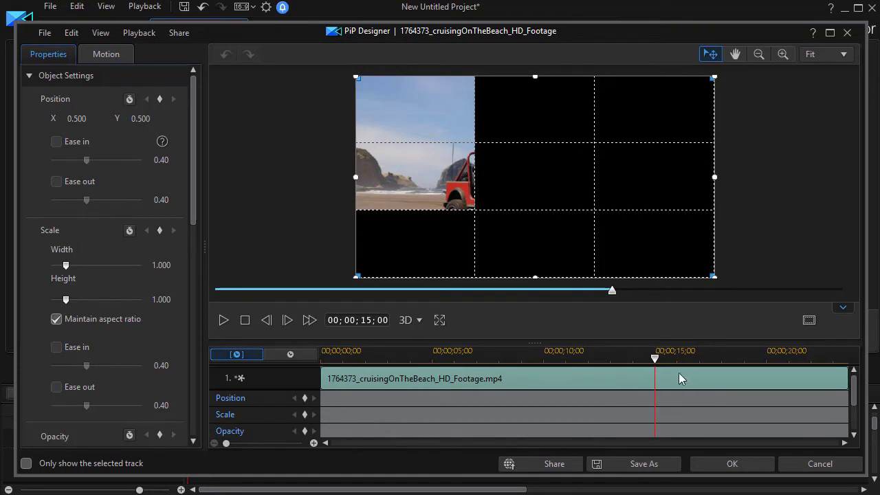
pyautogui.click(306, 399)
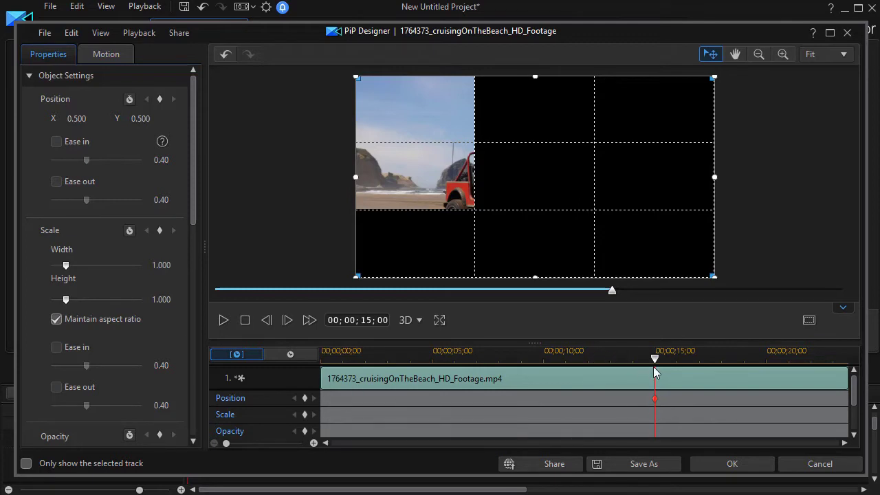
pyautogui.moveTo(662, 370); pyautogui.dragTo(308, 399)
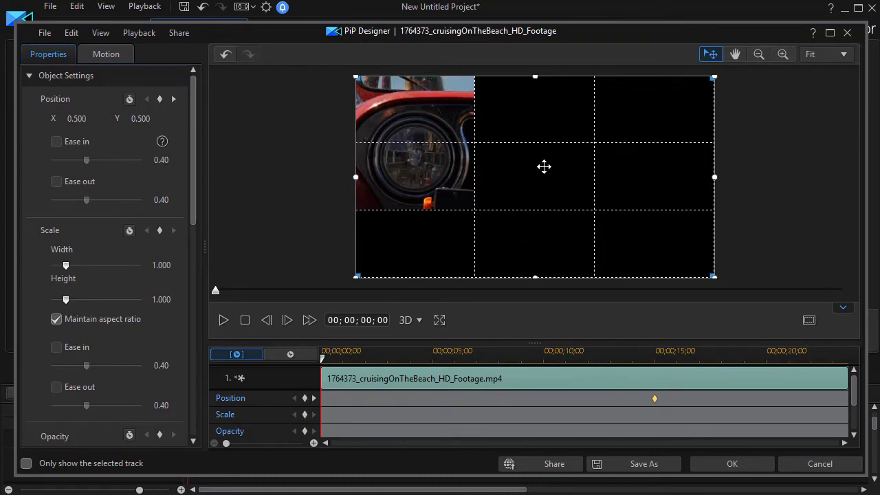
# - At the clip start, place it off-frame left tilted about 45°, then preview the fly-in
pyautogui.moveTo(541, 168); pyautogui.dragTo(300, 236)
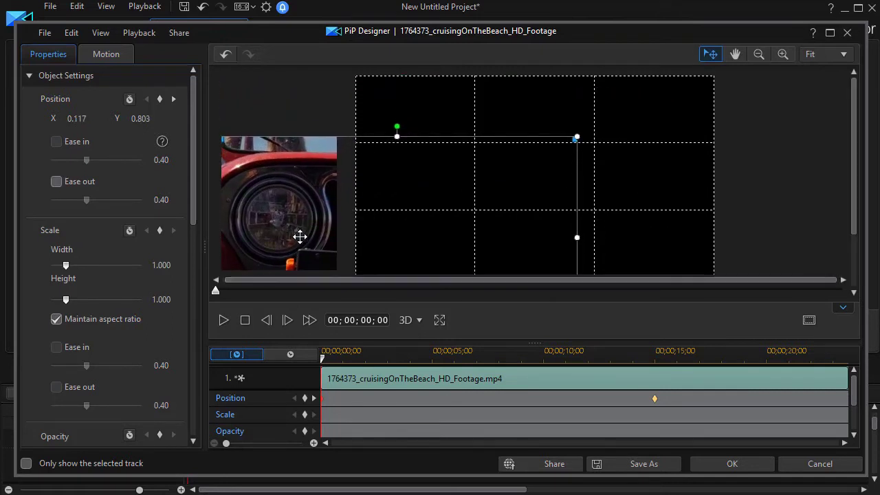
pyautogui.click(314, 399)
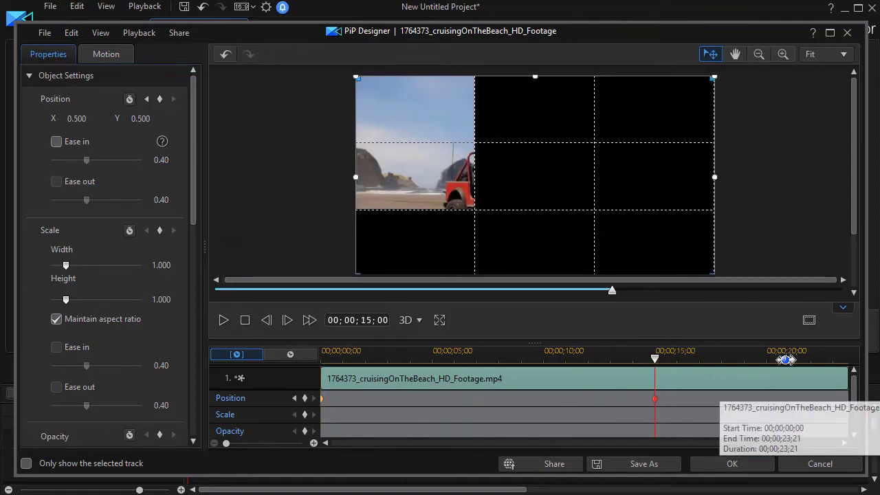
pyautogui.scroll(-3, 857, 393)
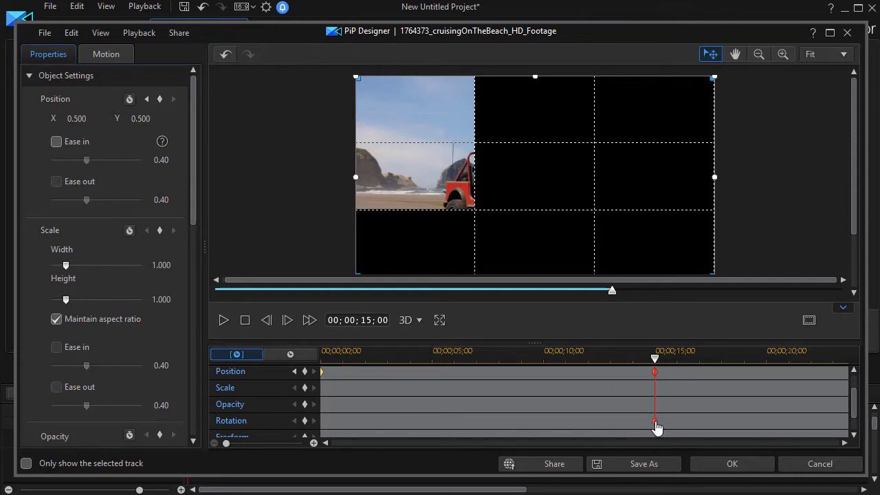
pyautogui.moveTo(660, 363); pyautogui.dragTo(294, 385)
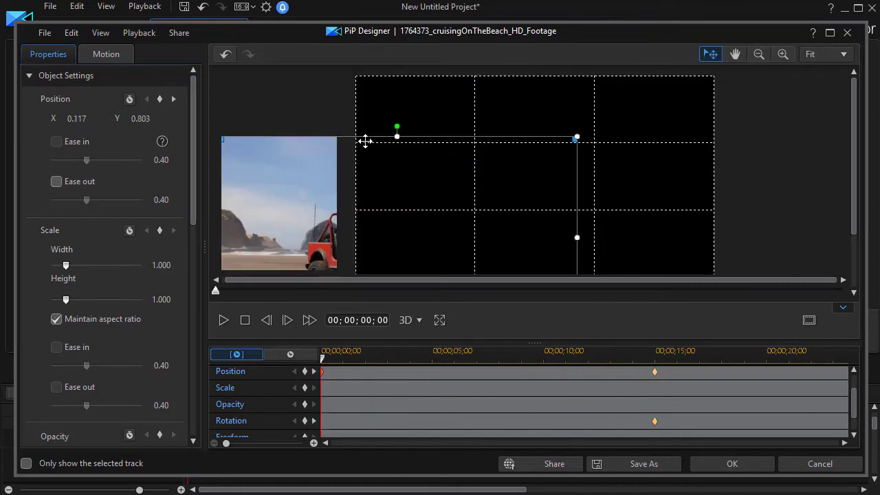
pyautogui.moveTo(397, 128); pyautogui.dragTo(363, 201)
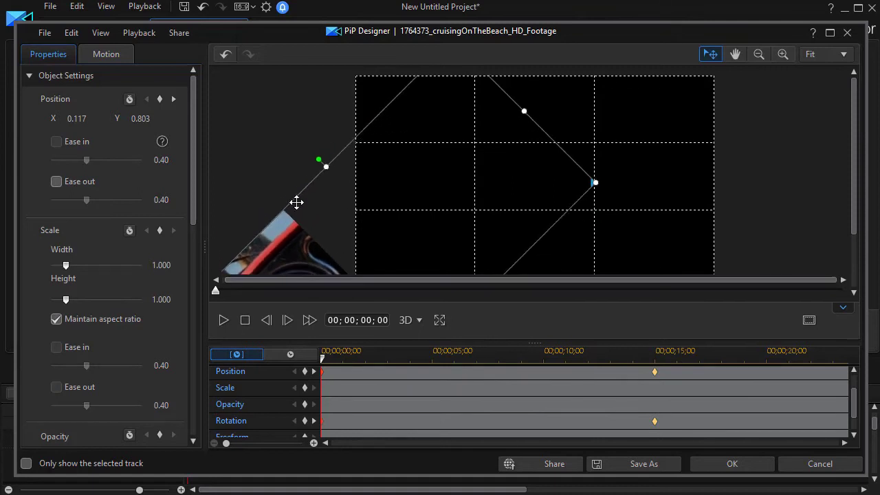
pyautogui.click(224, 321)
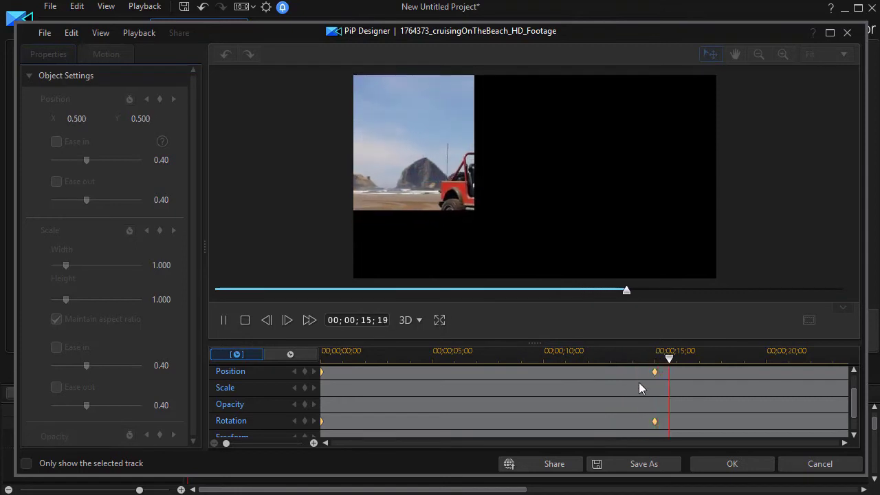
# - Move the Position and Rotation end keyframes from 15 to about 6 seconds, replay, and apply
pyautogui.click(224, 320)
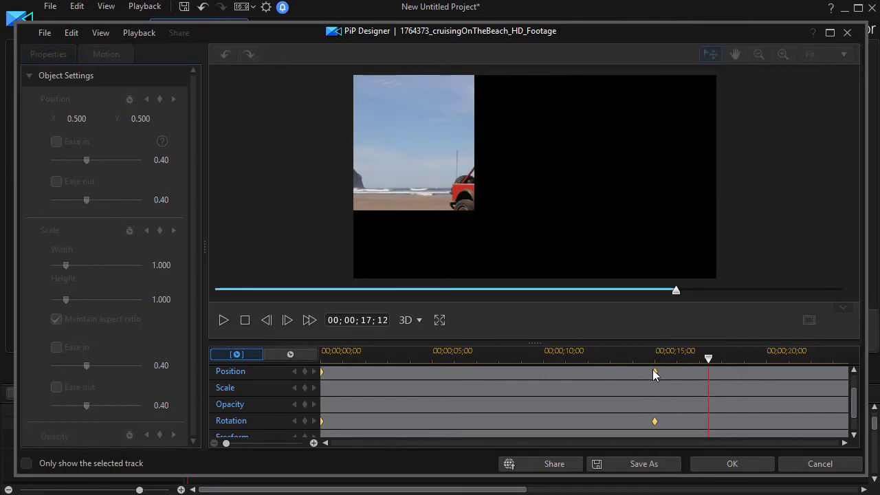
pyautogui.click(245, 321)
pyautogui.moveTo(655, 372); pyautogui.dragTo(458, 381)
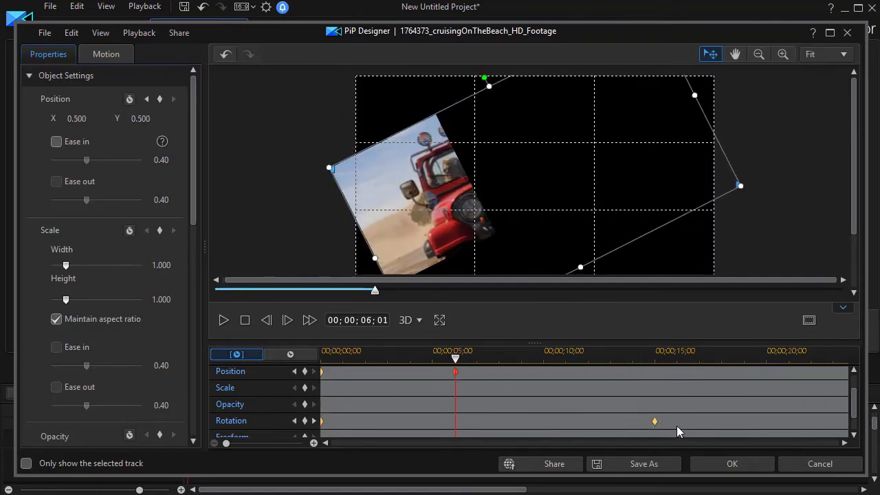
pyautogui.moveTo(656, 423); pyautogui.dragTo(457, 421)
pyautogui.moveTo(458, 368); pyautogui.dragTo(287, 346)
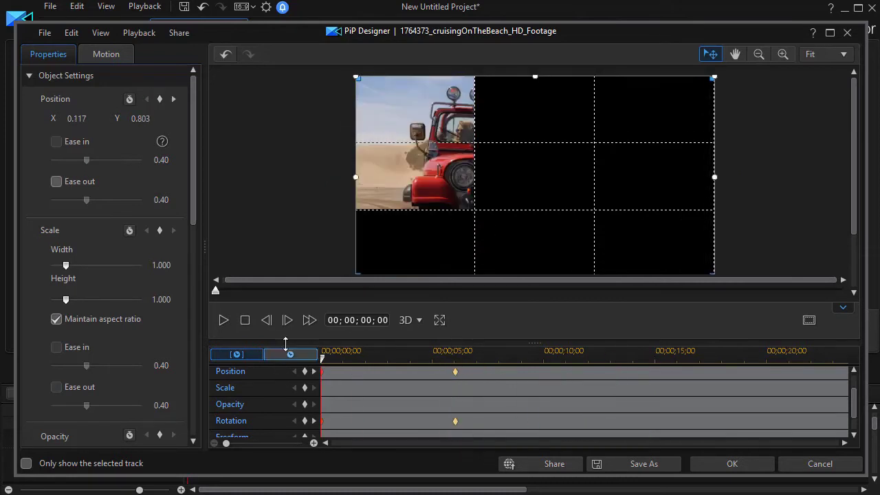
pyautogui.click(225, 321)
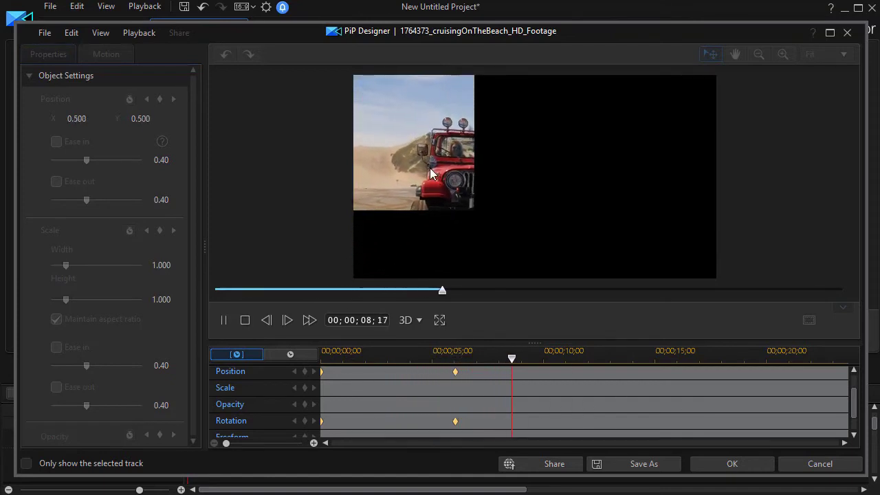
pyautogui.click(733, 464)
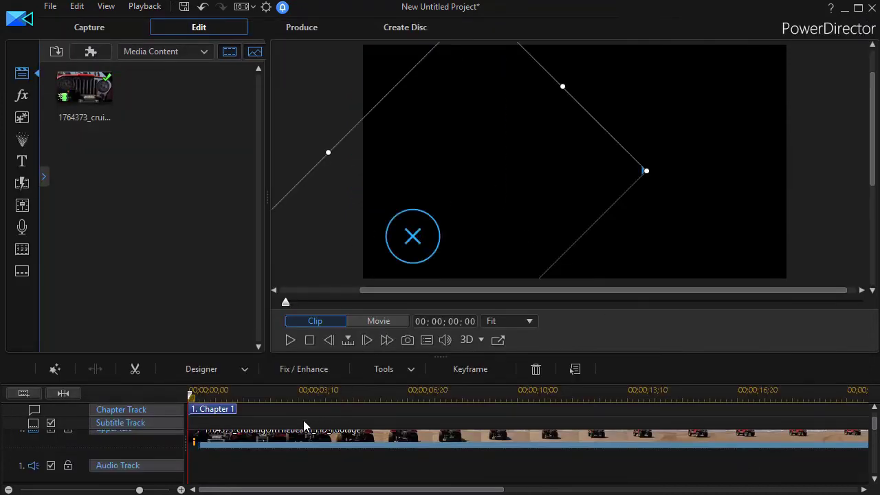
# - Scrub to about 00;00;07;16 and add a second jeep clip copy to video track 2
pyautogui.click(219, 395)
pyautogui.moveTo(330, 419); pyautogui.dragTo(437, 426)
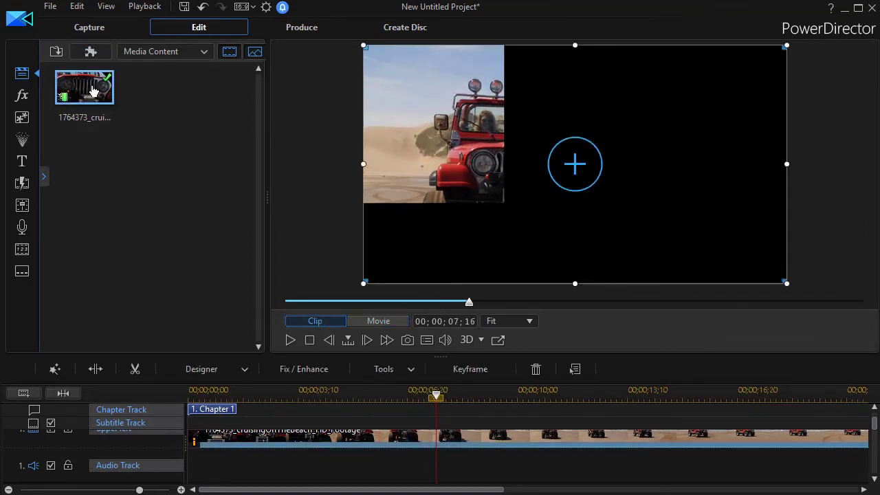
pyautogui.moveTo(86, 88)
pyautogui.mouseDown()
pyautogui.moveTo(231, 399)
pyautogui.moveTo(242, 468)
pyautogui.moveTo(272, 486)
pyautogui.moveTo(211, 489)
pyautogui.moveTo(226, 465)
pyautogui.moveTo(224, 491)
pyautogui.moveTo(199, 426)
pyautogui.moveTo(189, 449)
pyautogui.mouseUp()
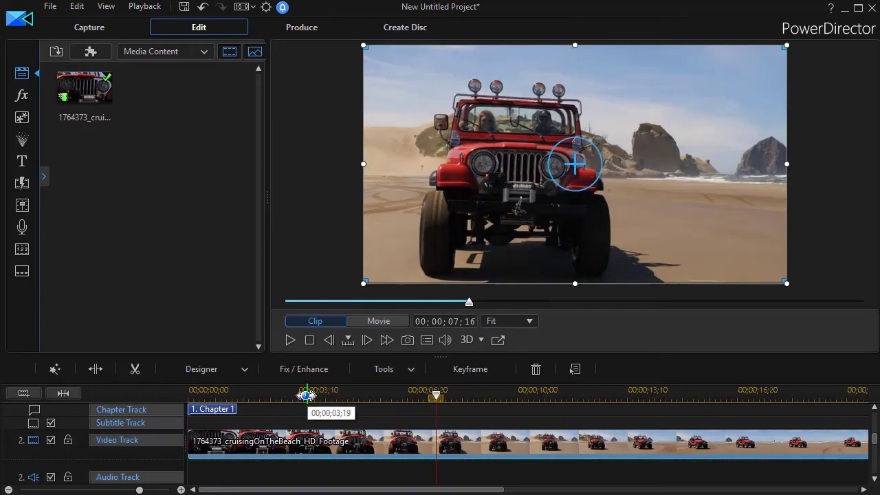
pyautogui.click(244, 373)
# - Open Mask Designer on the second jeep copy and overlay a 3x3 grid
pyautogui.click(235, 404)
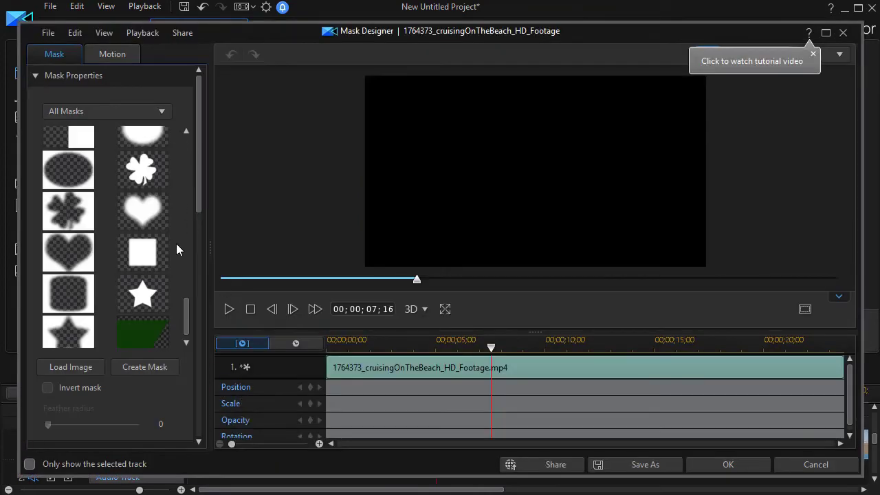
pyautogui.click(805, 309)
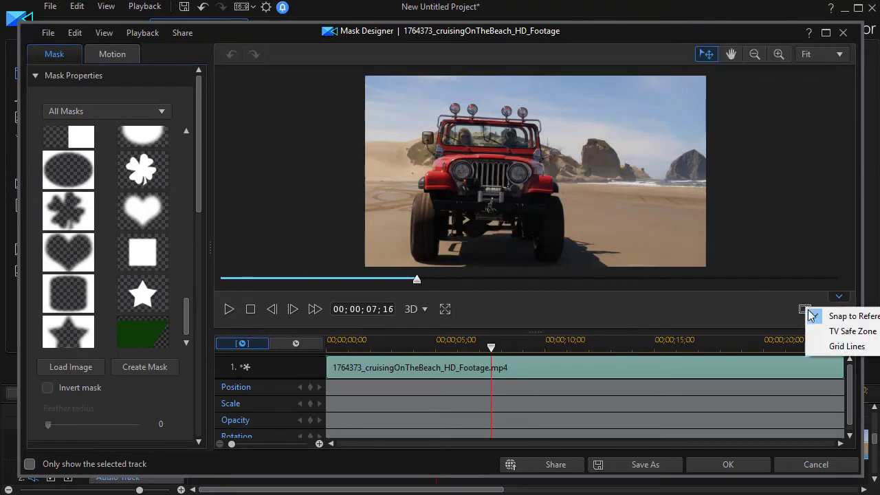
pyautogui.moveTo(825, 346)
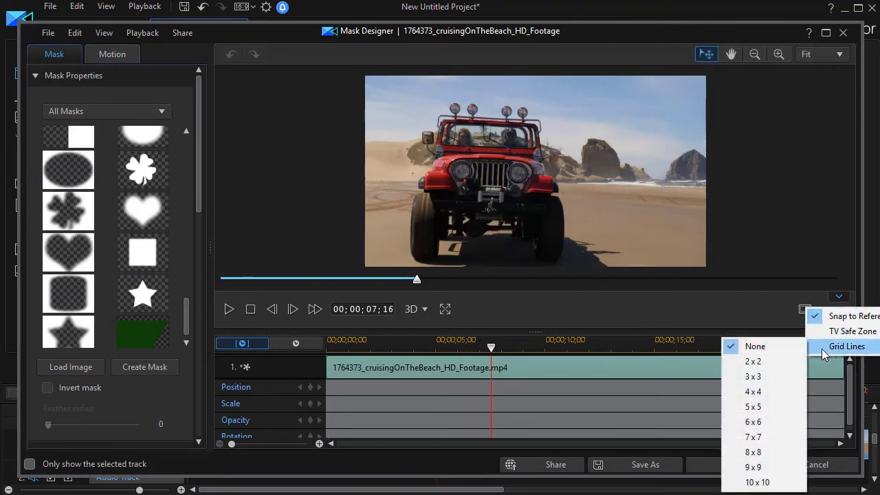
pyautogui.click(782, 379)
# - Apply a rectangle mask, aspect ratio unlocked, sized 0.333 x 0.333 at X 0.167, Y 0.833
pyautogui.moveTo(188, 309); pyautogui.dragTo(171, 86)
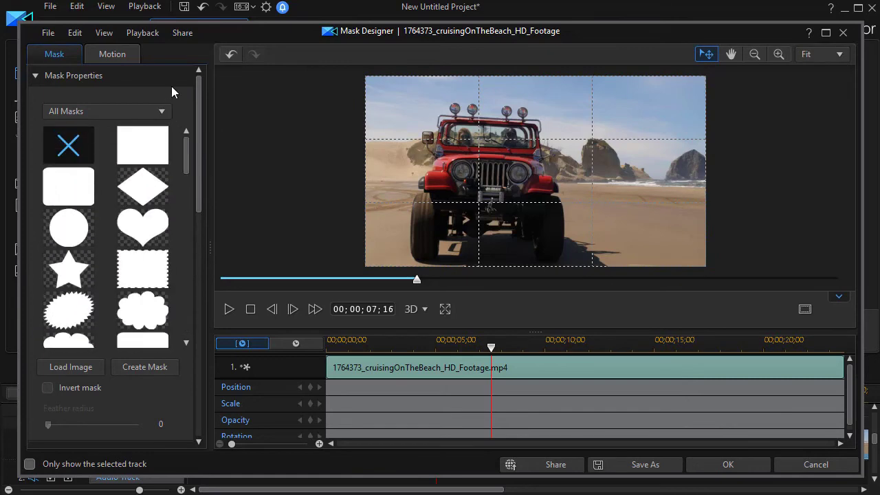
pyautogui.click(156, 146)
pyautogui.moveTo(534, 182); pyautogui.dragTo(491, 183)
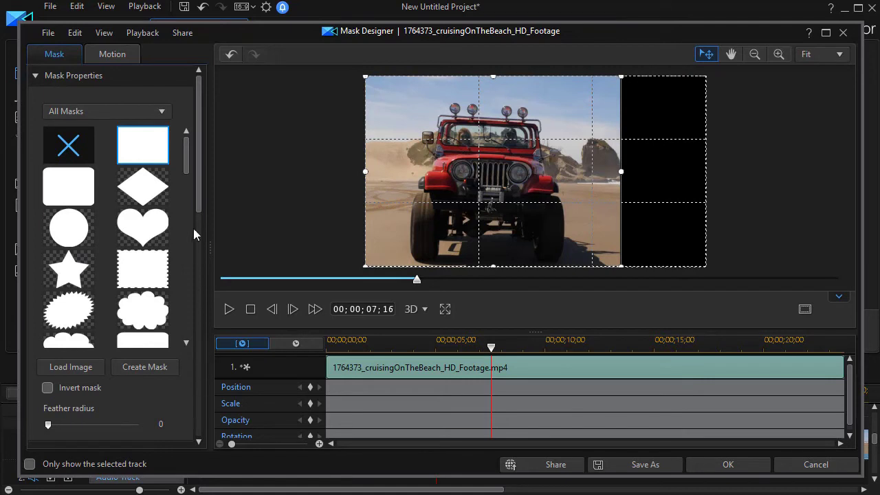
pyautogui.moveTo(199, 182); pyautogui.dragTo(202, 302)
pyautogui.click(62, 366)
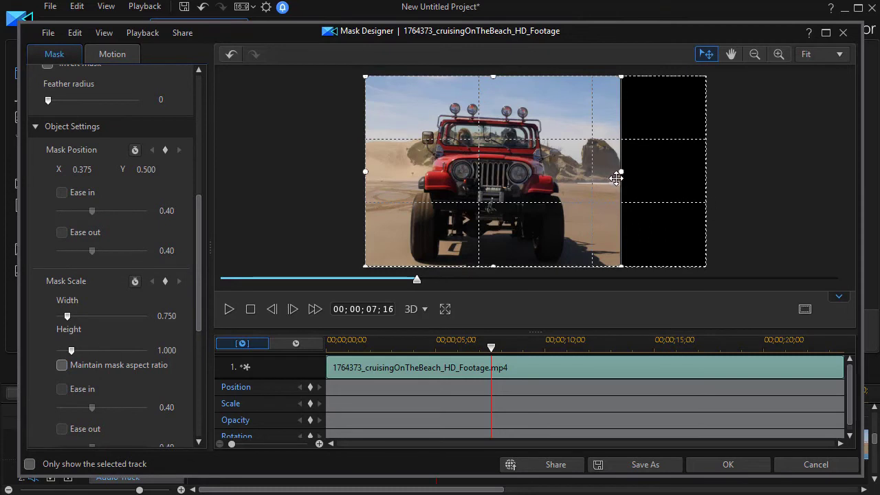
pyautogui.moveTo(622, 172); pyautogui.dragTo(480, 196)
pyautogui.moveTo(422, 77); pyautogui.dragTo(415, 200)
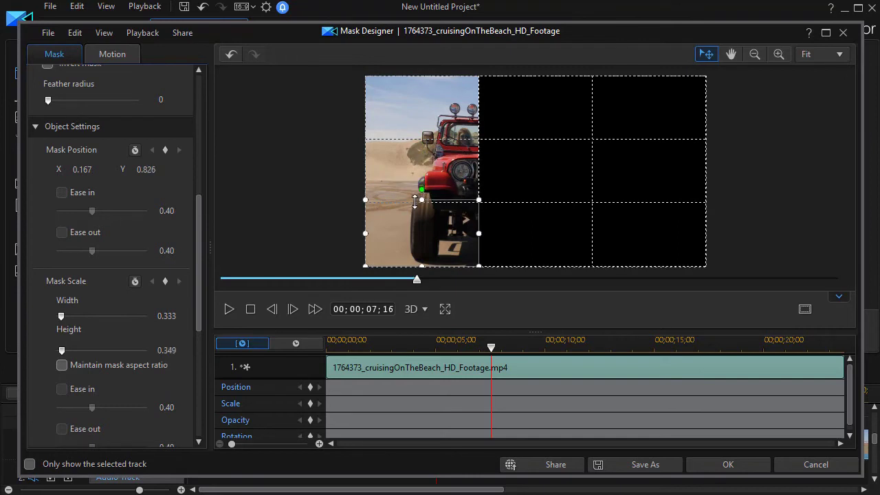
pyautogui.moveTo(414, 199); pyautogui.dragTo(416, 203)
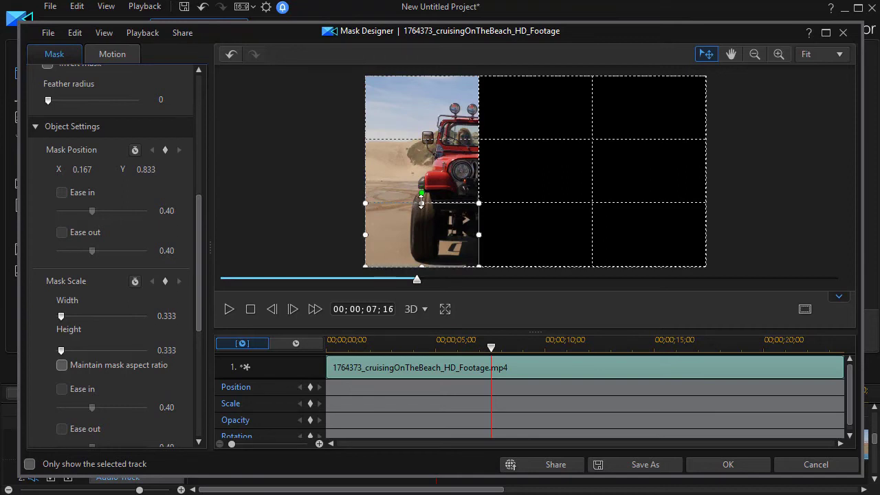
pyautogui.click(741, 469)
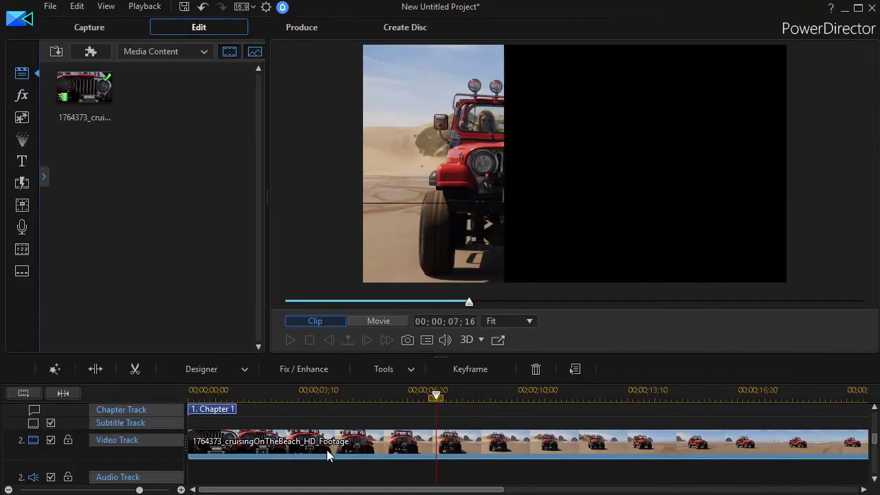
# - Open PiP Designer on the second jeep copy and add a Position keyframe at 00;00;06;00
pyautogui.click(327, 450)
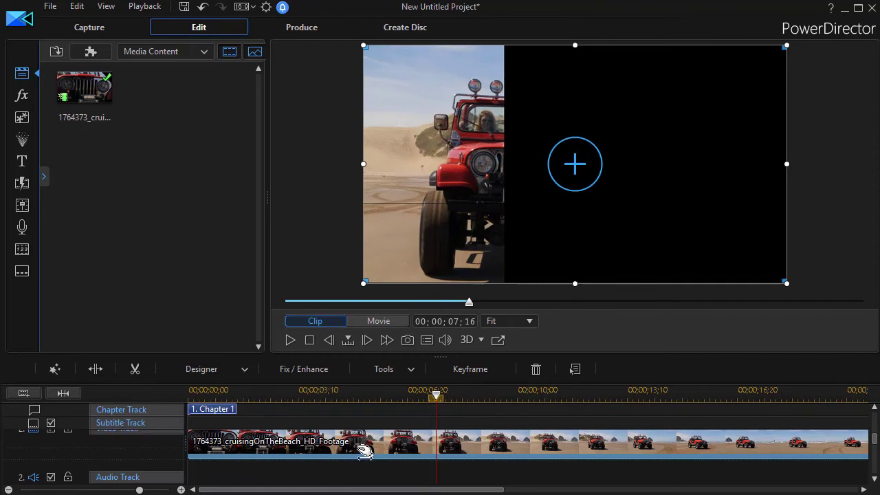
pyautogui.scroll(-1, 364, 450)
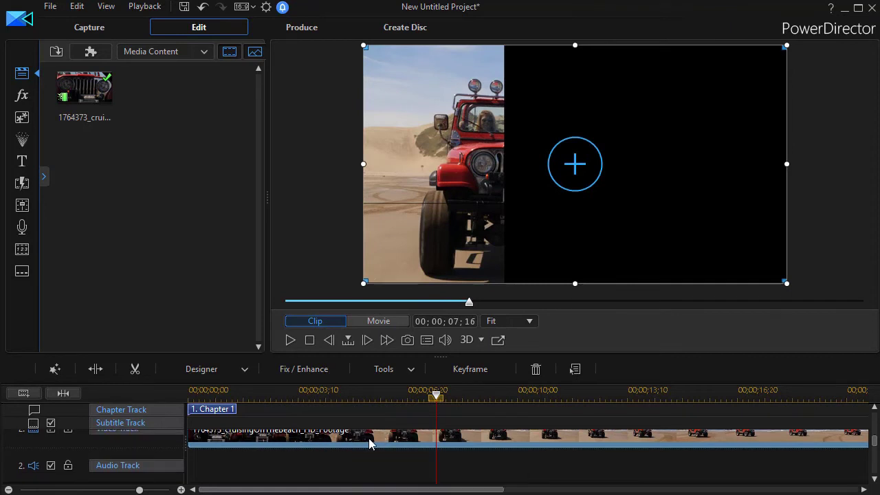
pyautogui.doubleClick(369, 445)
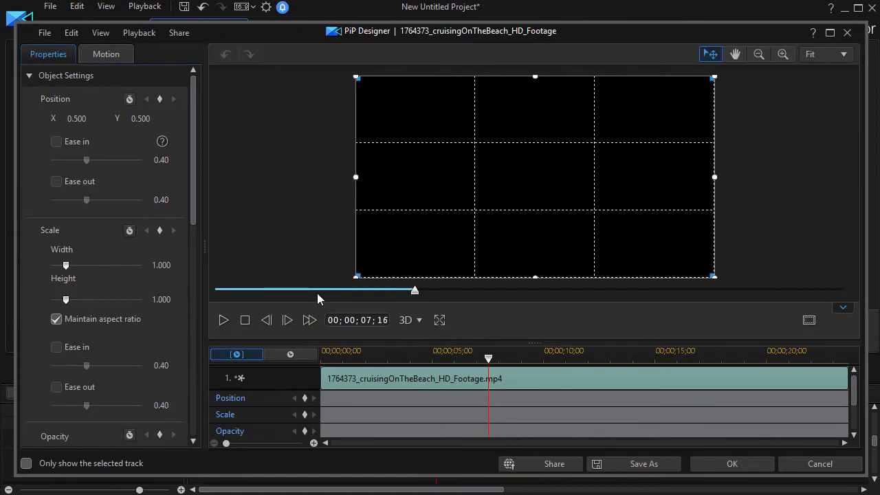
pyautogui.moveTo(488, 376); pyautogui.dragTo(455, 380)
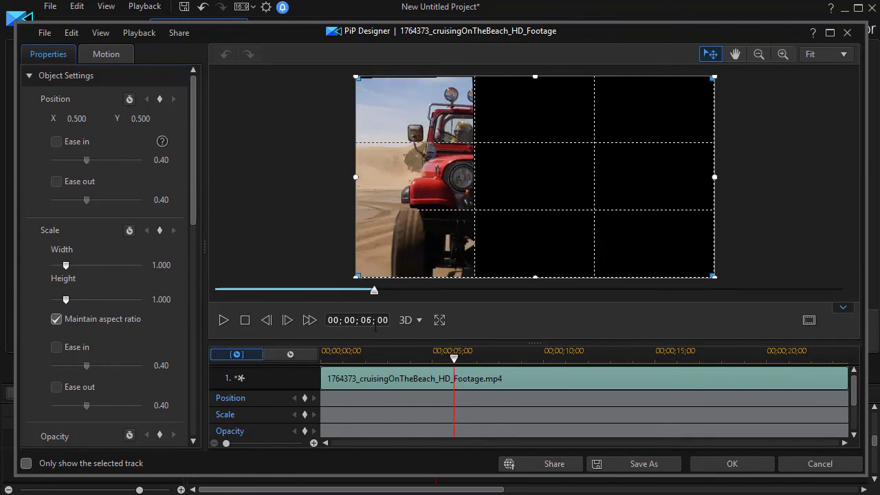
pyautogui.click(305, 399)
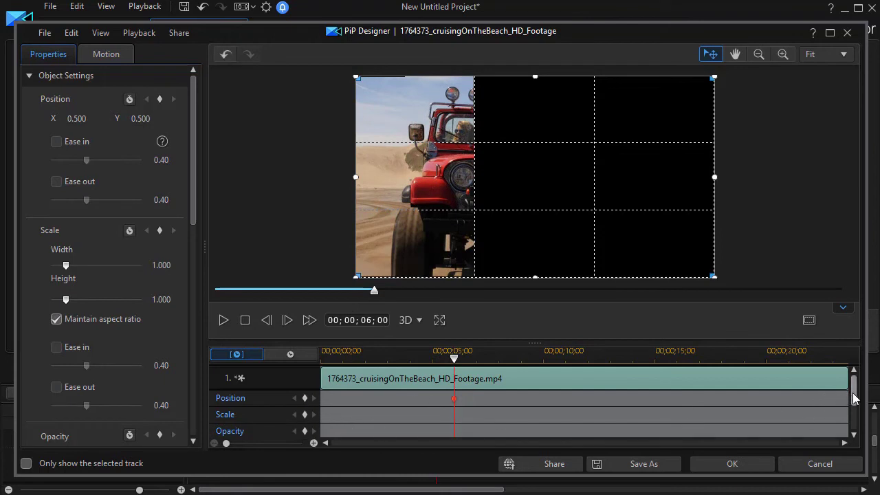
pyautogui.scroll(-1, 855, 391)
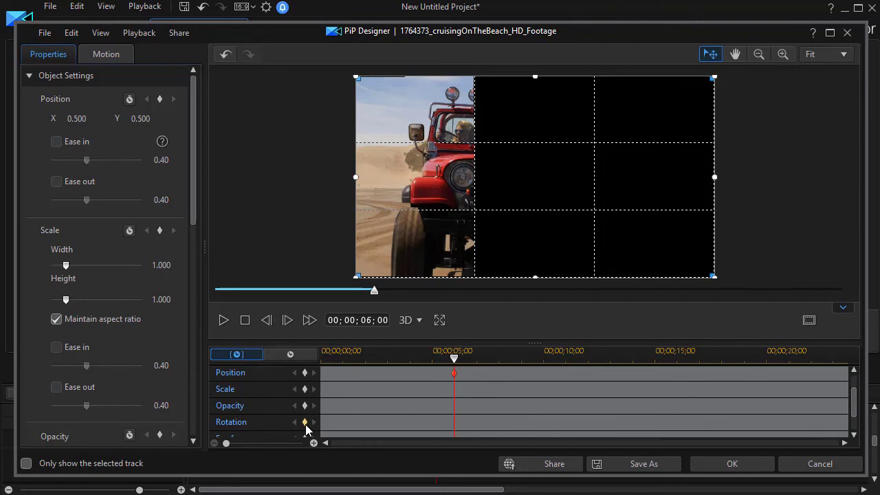
# - At 00;00;00;00, move the clip off-canvas to the upper left at X 0.125, Y -0.061
pyautogui.moveTo(454, 359); pyautogui.dragTo(270, 378)
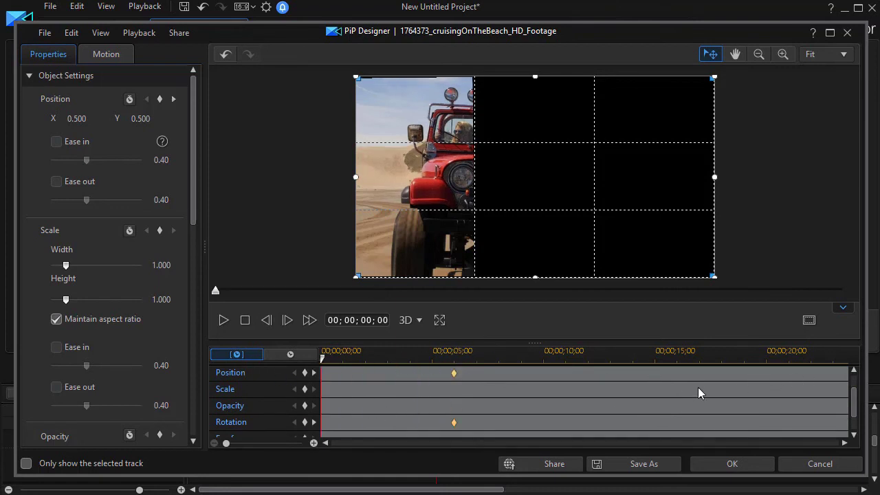
pyautogui.scroll(1, 857, 405)
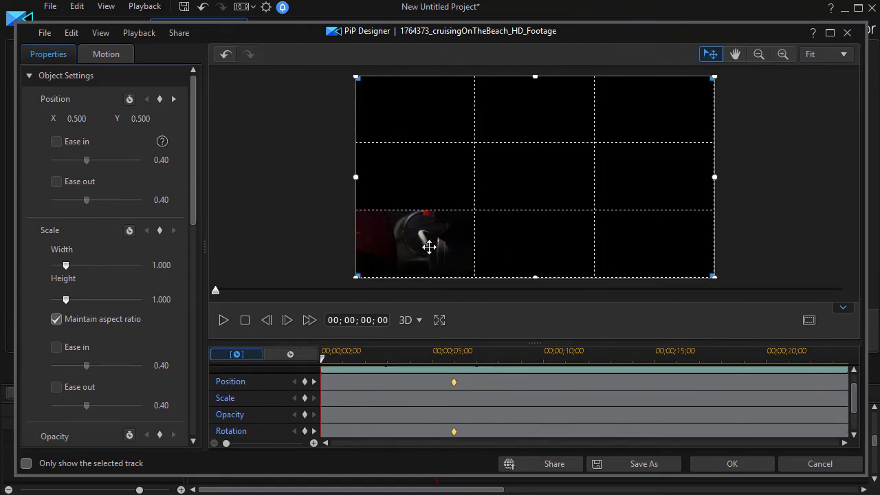
pyautogui.moveTo(427, 247); pyautogui.dragTo(294, 132)
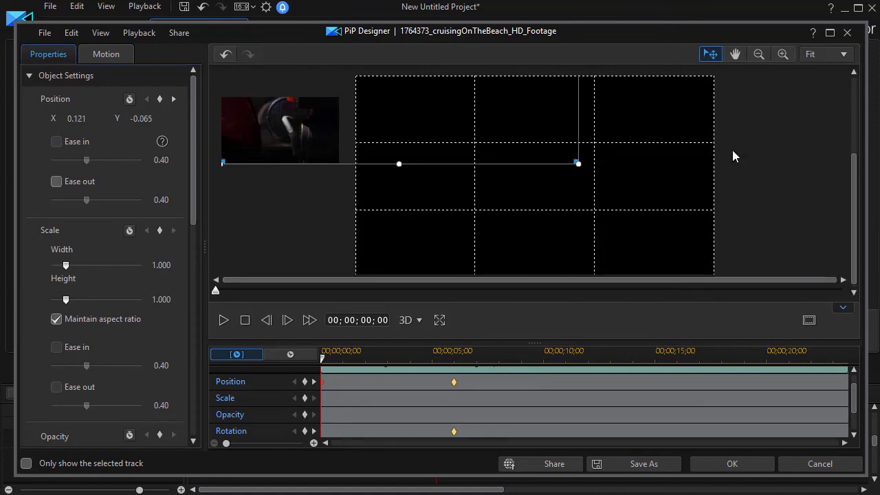
pyautogui.moveTo(855, 172); pyautogui.dragTo(855, 94)
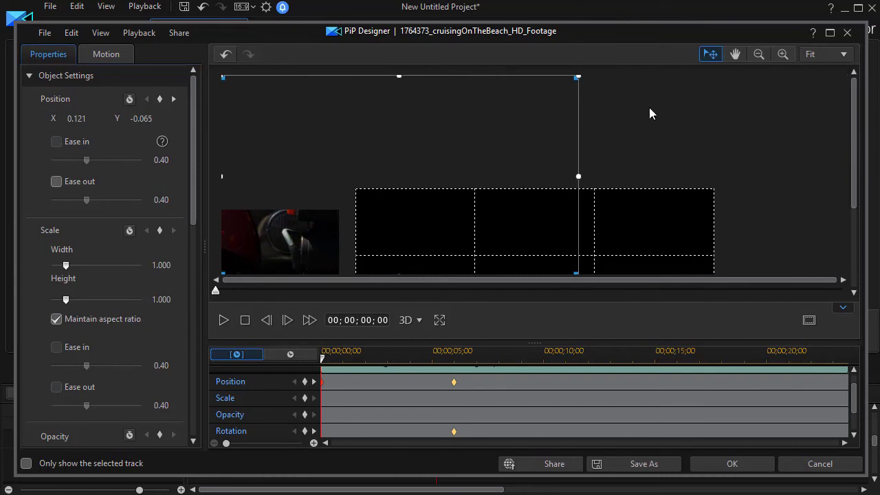
pyautogui.moveTo(285, 151); pyautogui.dragTo(287, 150)
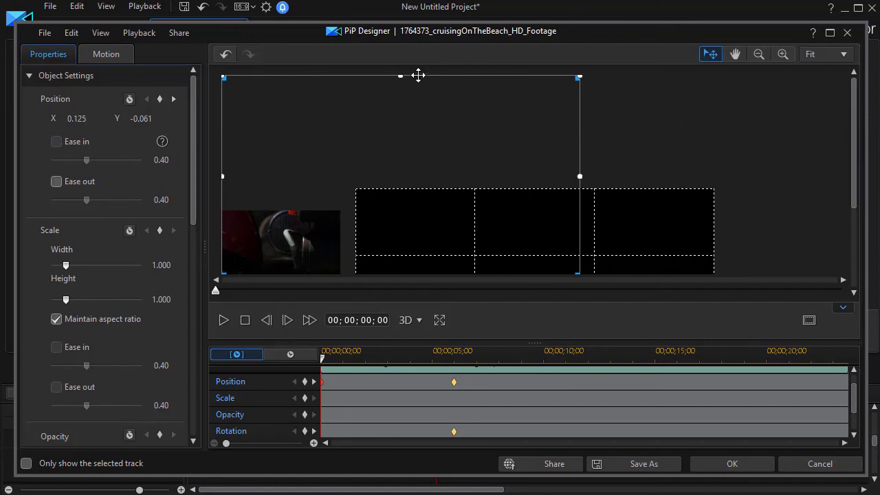
# - Tilt the clip clockwise at its starting point and apply the motion
pyautogui.click(758, 54)
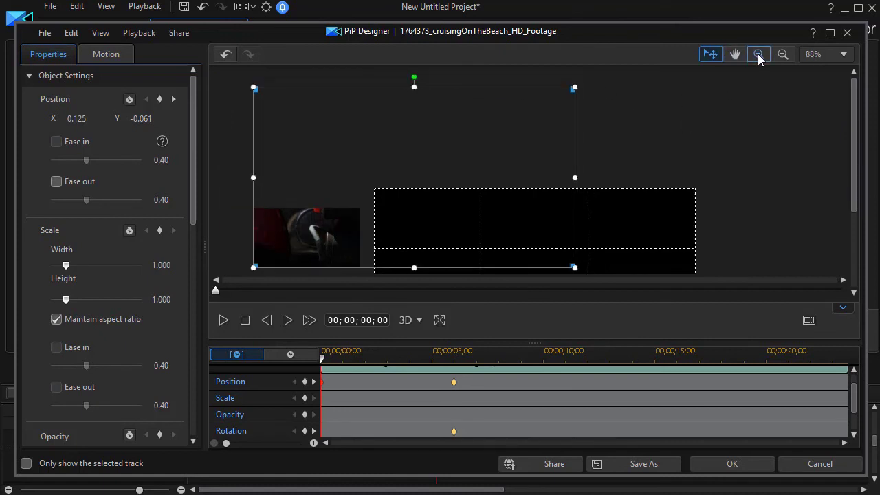
pyautogui.moveTo(419, 79); pyautogui.dragTo(475, 149)
pyautogui.scroll(-1, 567, 264)
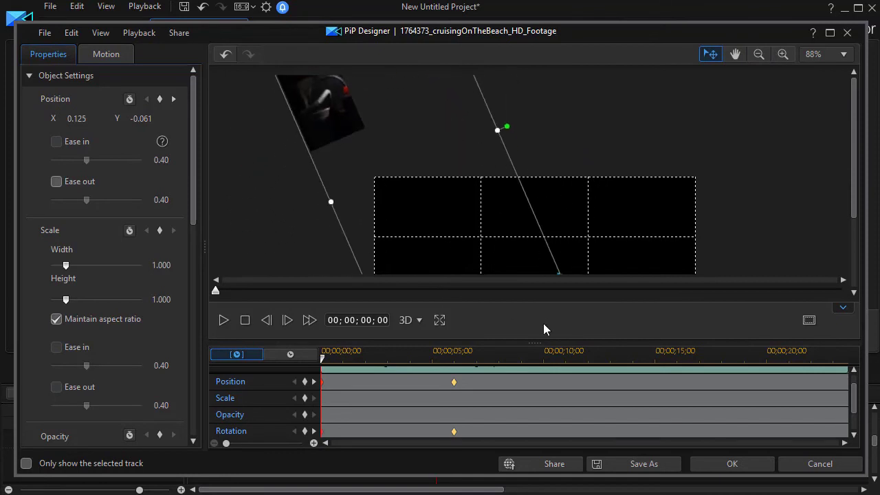
pyautogui.click(746, 466)
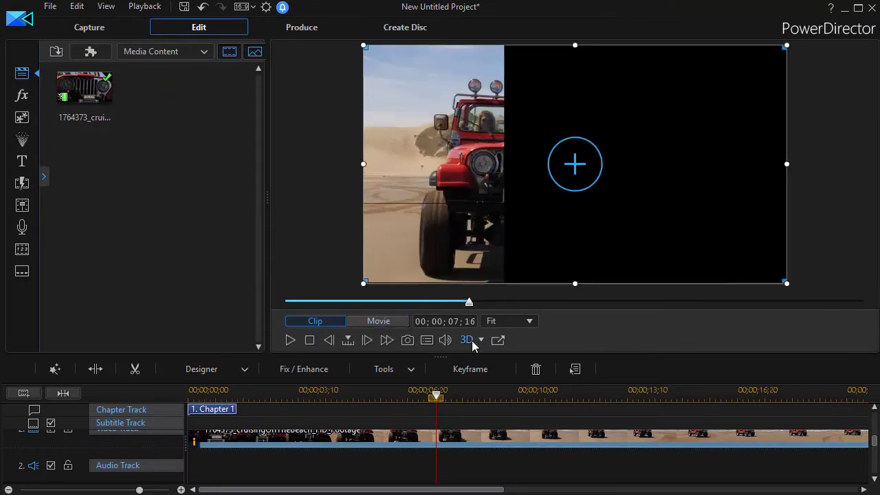
pyautogui.moveTo(469, 302); pyautogui.dragTo(286, 302)
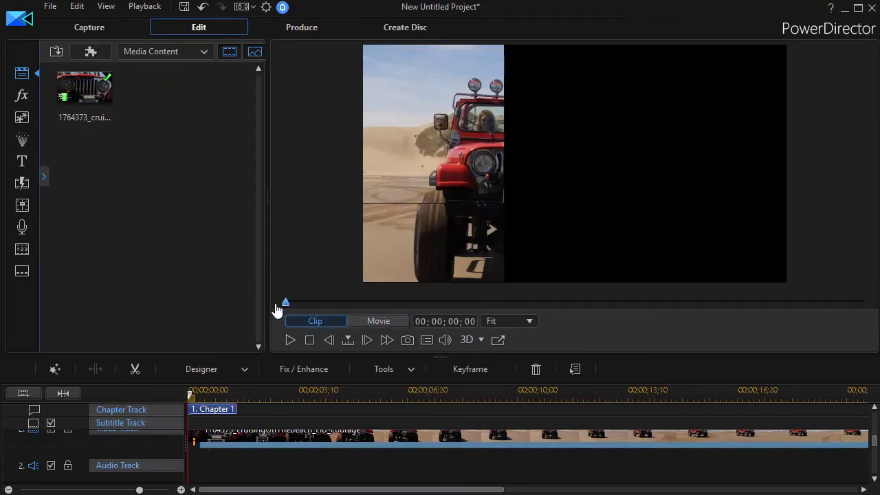
pyautogui.click(378, 323)
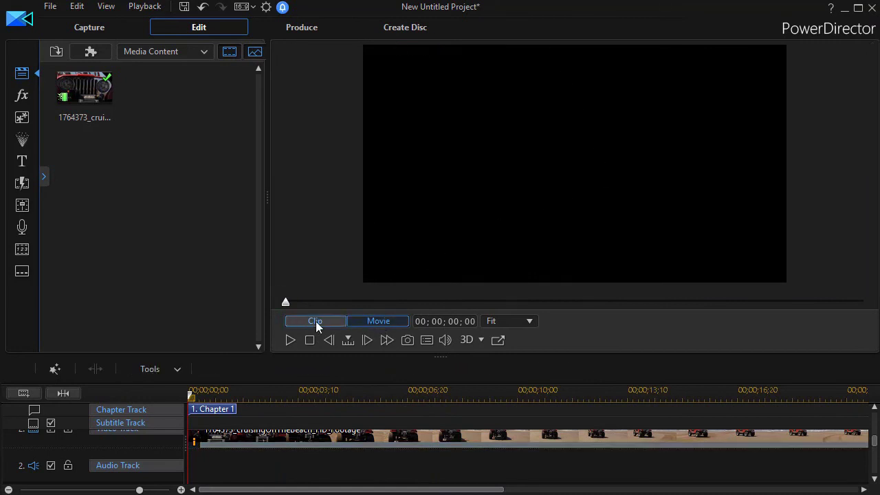
pyautogui.click(290, 341)
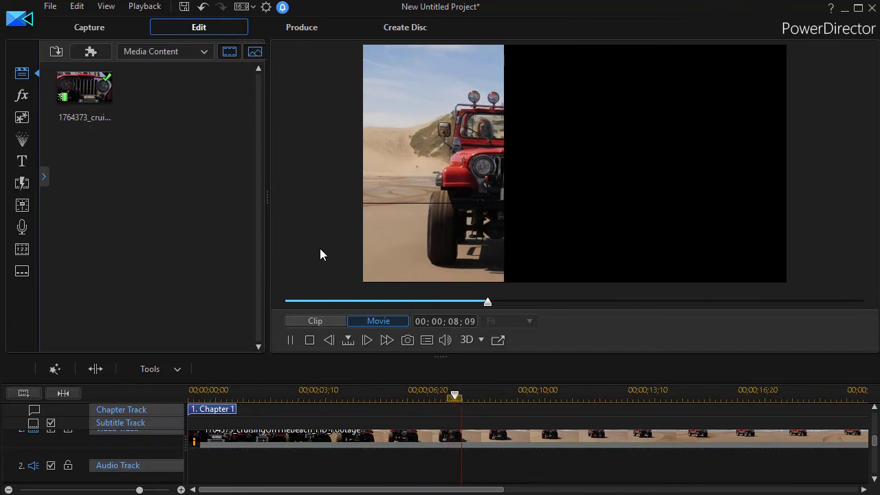
pyautogui.click(290, 340)
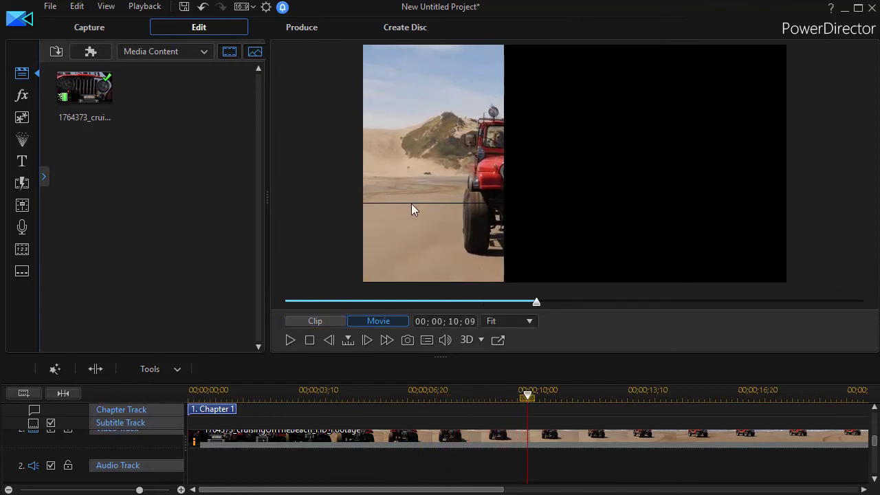
pyautogui.moveTo(874, 441); pyautogui.dragTo(875, 434)
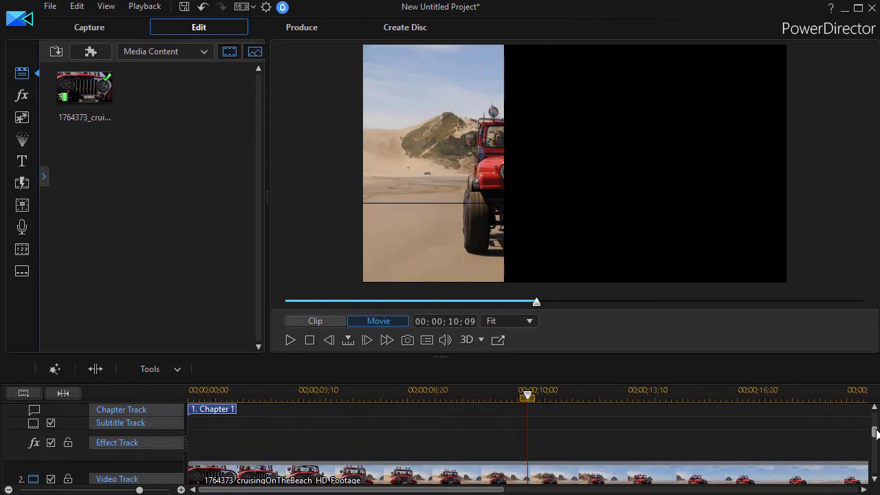
pyautogui.scroll(-3, 477, 448)
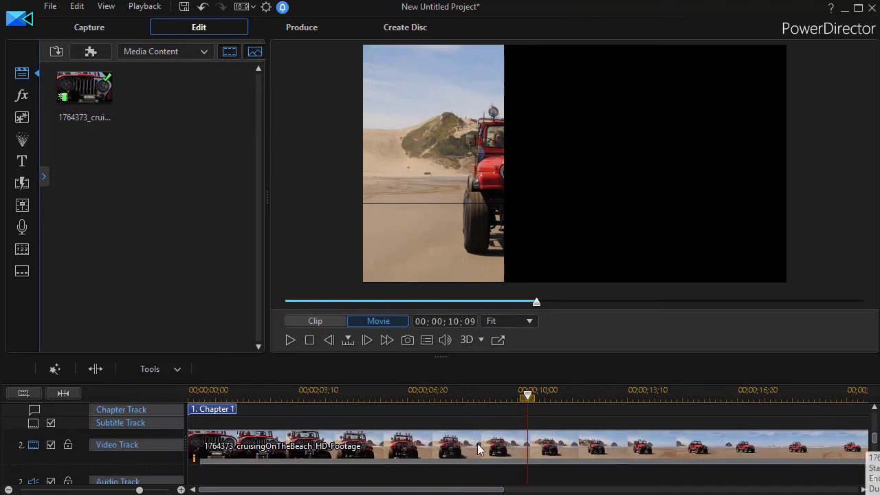
pyautogui.click(440, 449)
pyautogui.scroll(-1, 440, 449)
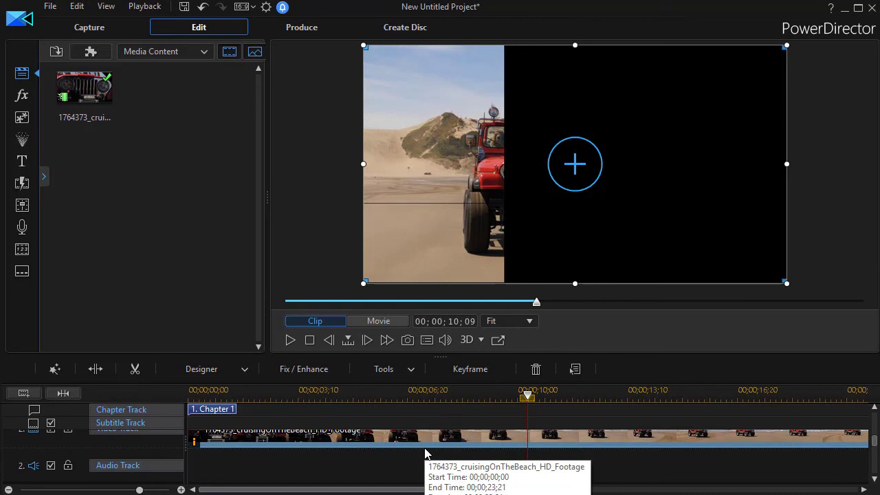
# - In Mask Designer, nudge the jeep clip mask's top edge up slightly and apply it
pyautogui.click(242, 372)
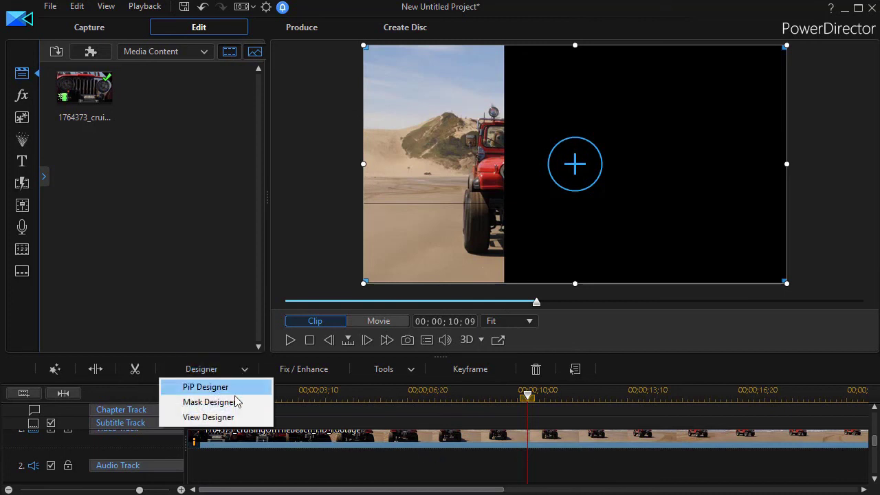
pyautogui.click(236, 402)
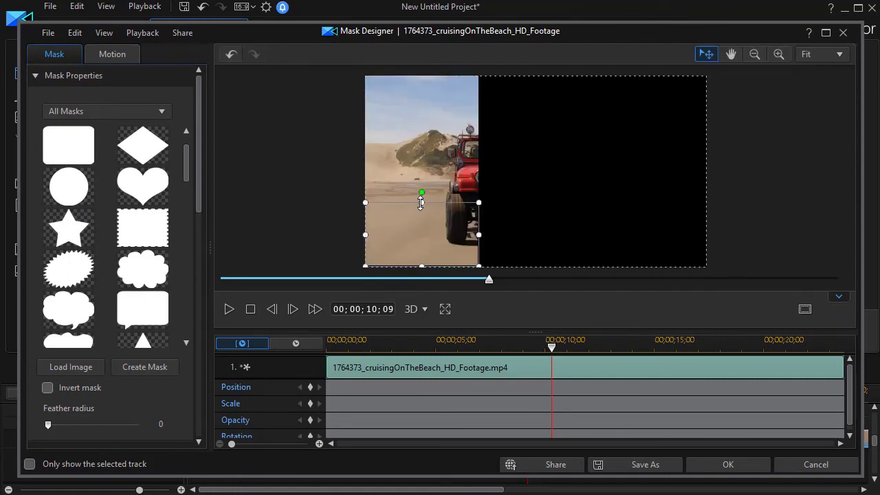
pyautogui.moveTo(421, 203); pyautogui.dragTo(422, 201)
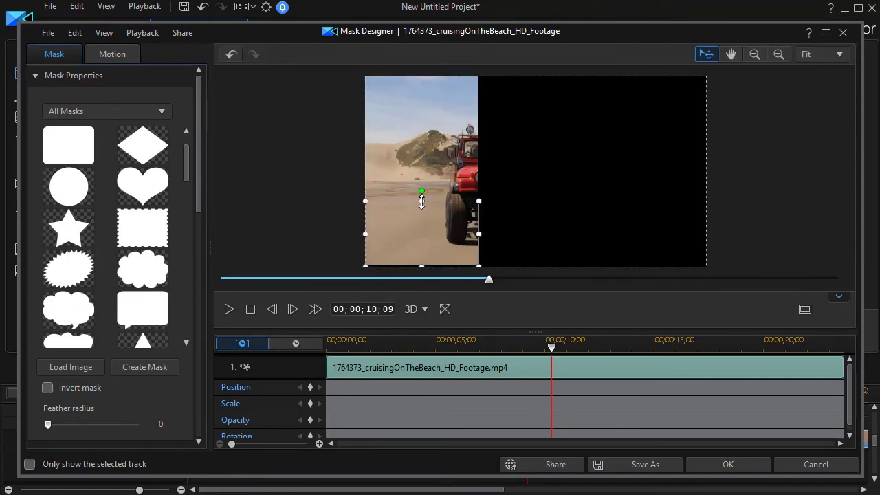
pyautogui.click(728, 465)
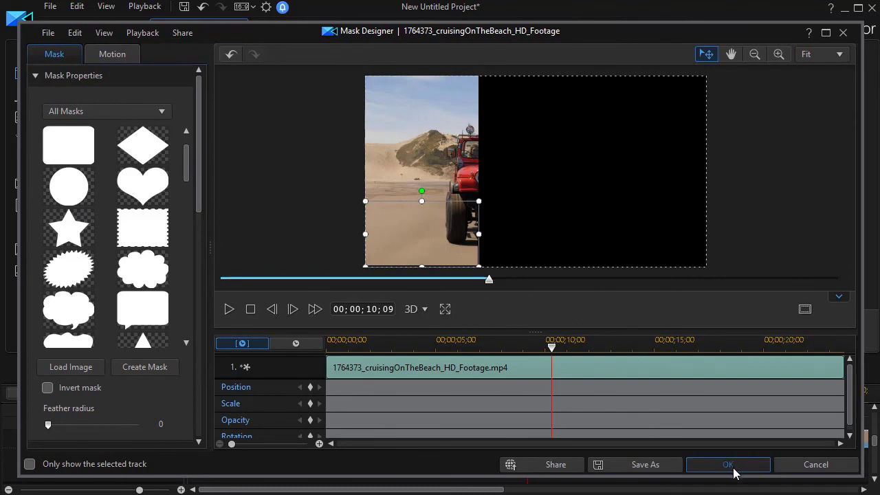